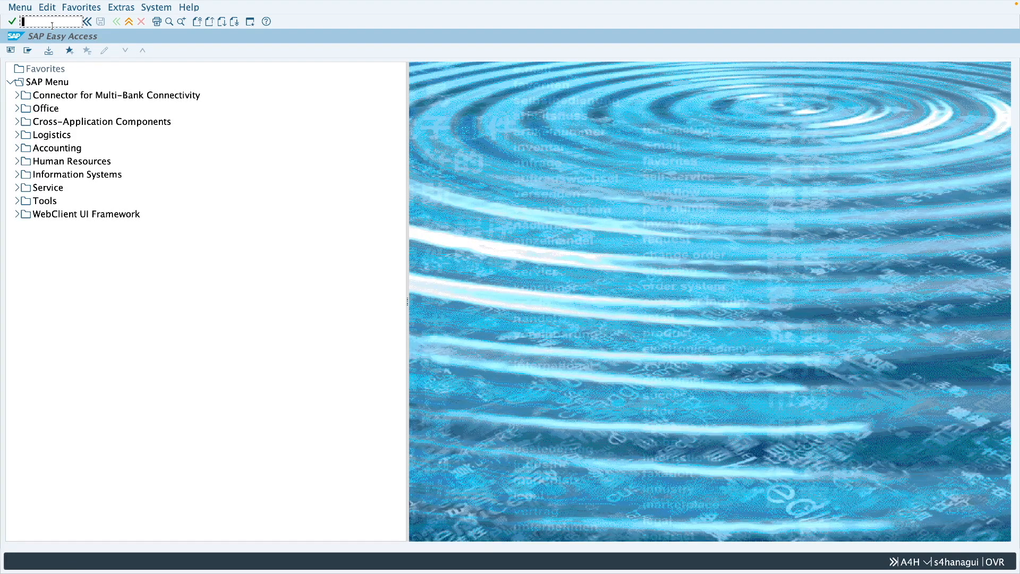
Run transaction MMBE for material 20531 in plant Z286 and examine its unrestricted, quality inspection and blocked stock
{"action": "type", "text": "mmbe"}
{"action": "key", "text": "Return"}
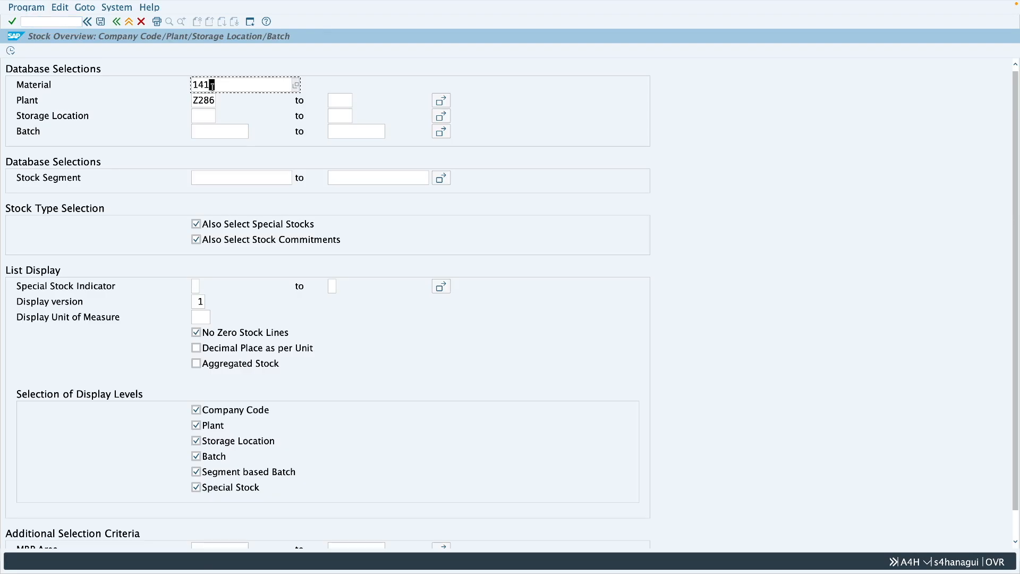
{"action": "left_click_drag", "start_coordinate": [212, 86], "coordinate": [186, 90]}
{"action": "type", "text": "20531"}
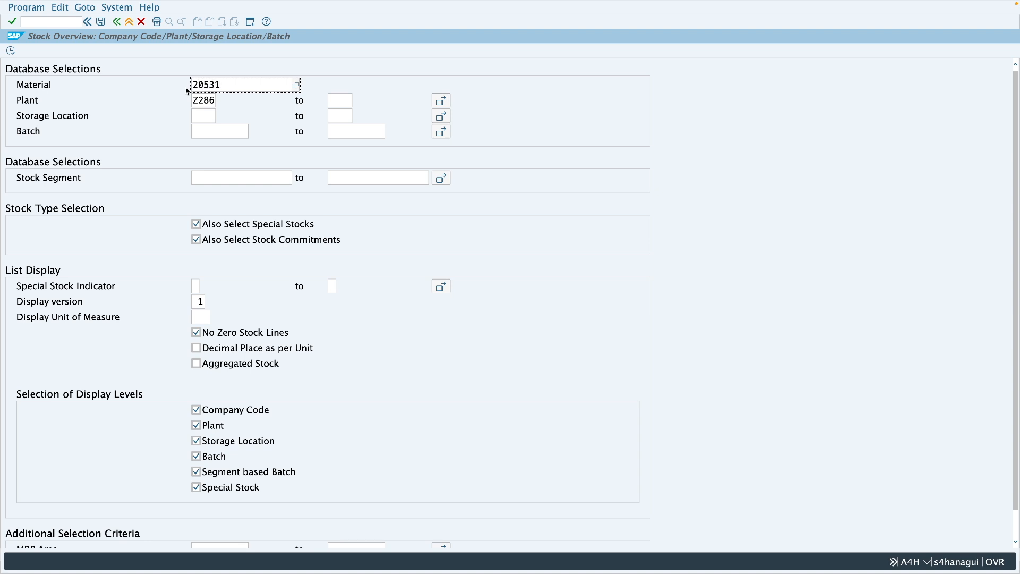
{"action": "left_click", "coordinate": [11, 51]}
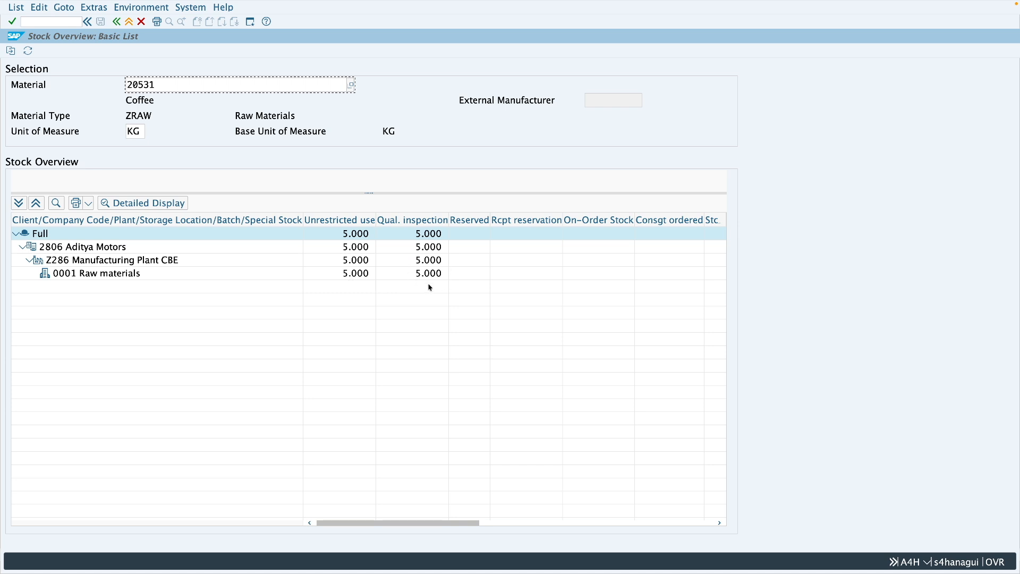
{"action": "left_click_drag", "start_coordinate": [471, 522], "coordinate": [643, 524]}
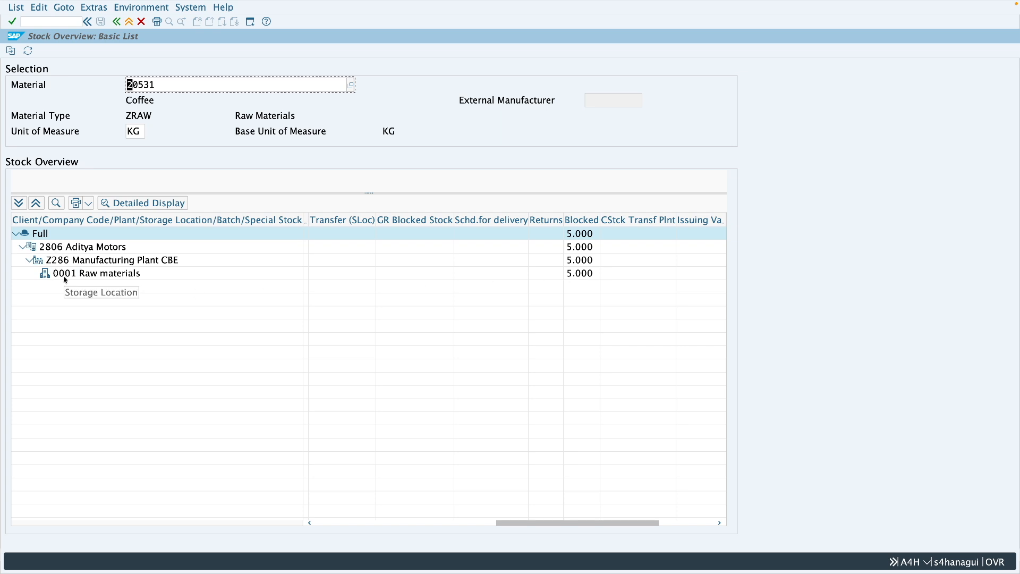
{"action": "left_click_drag", "start_coordinate": [518, 522], "coordinate": [320, 522]}
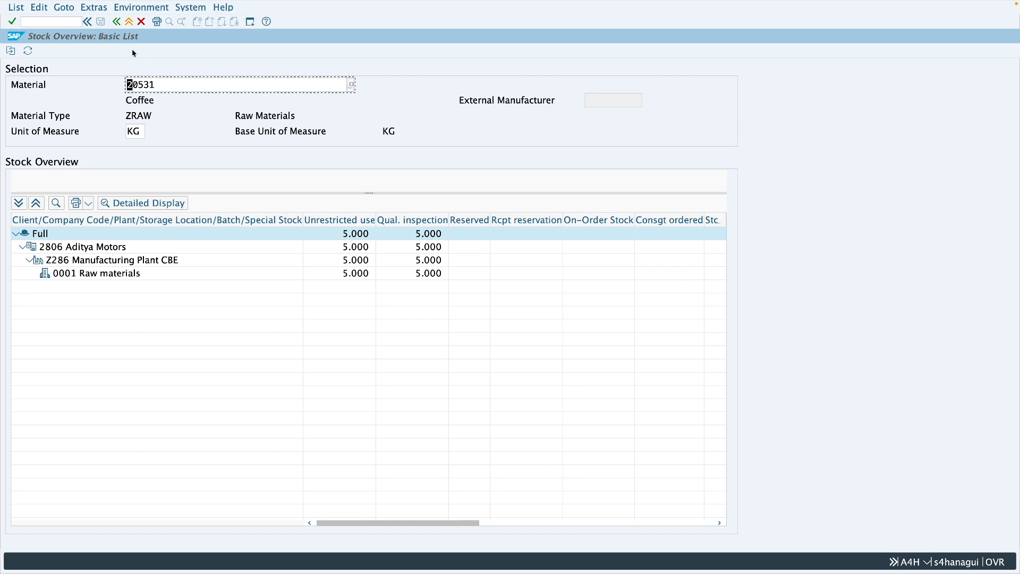
Open transaction MIGO in a new session window, keeping the stock overview open
{"action": "key", "text": "super+n"}
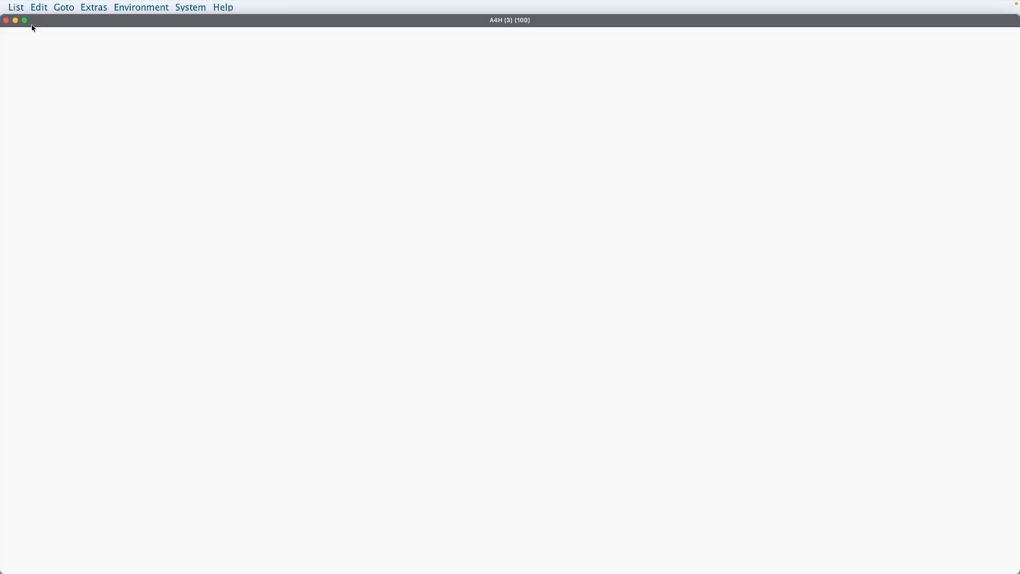
{"action": "left_click", "coordinate": [24, 21]}
{"action": "type", "text": "migo"}
{"action": "key", "text": "Return"}
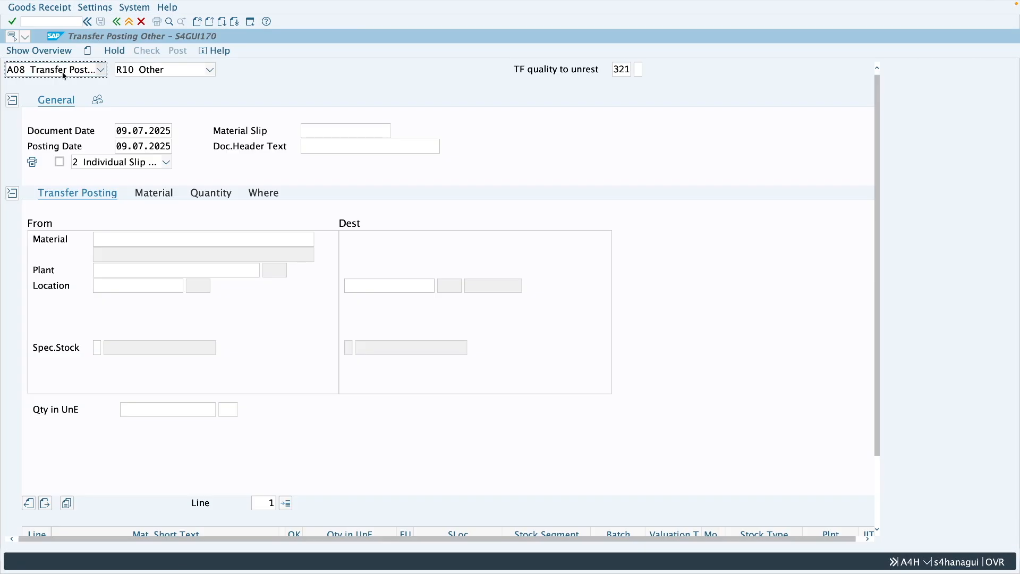
Choose A08 Transfer Posting as the goods movement action and set the movement type to 311
{"action": "left_click", "coordinate": [64, 73]}
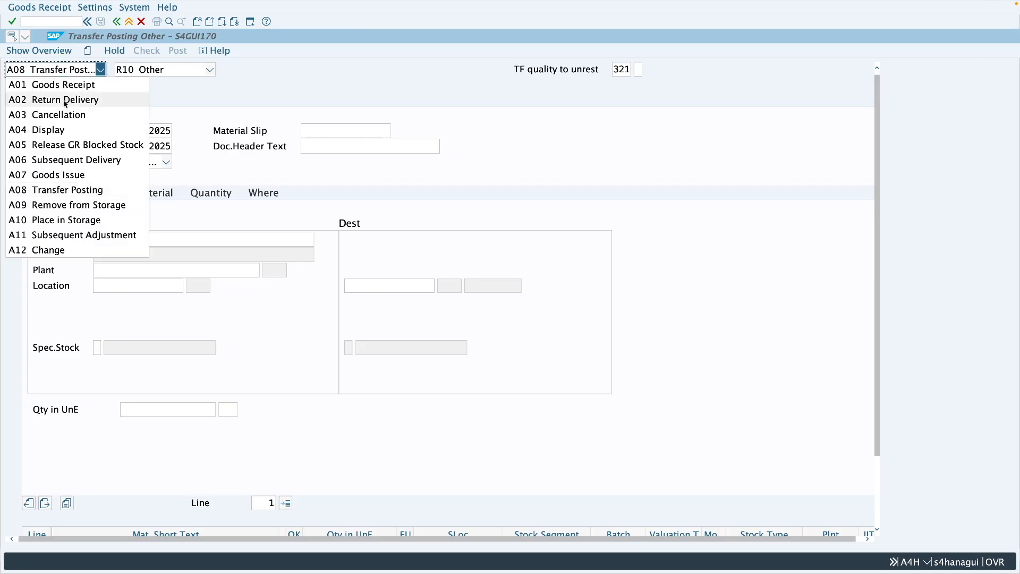
{"action": "left_click", "coordinate": [65, 190]}
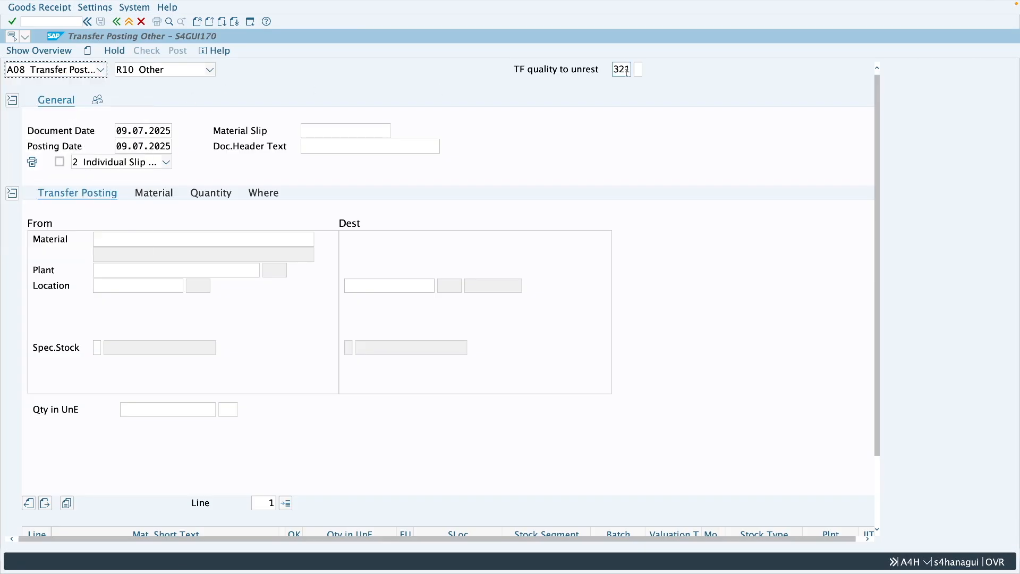
{"action": "left_click_drag", "start_coordinate": [629, 71], "coordinate": [615, 70]}
{"action": "type", "text": "311"}
{"action": "key", "text": "Return"}
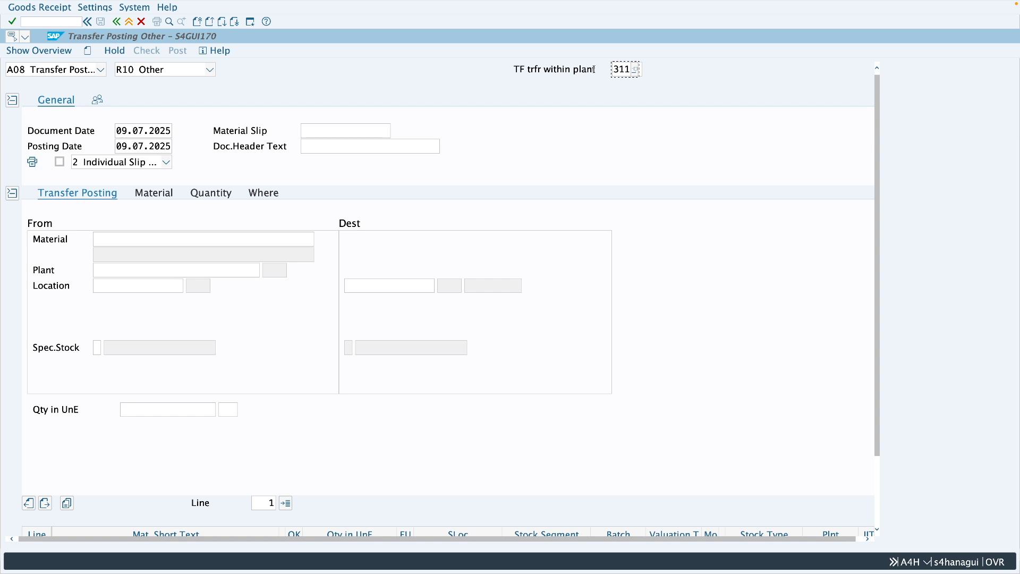
Enter source material 20531, plant Z286 and storage location 0001 with a quantity of 5 for the transfer
{"action": "left_click", "coordinate": [227, 233]}
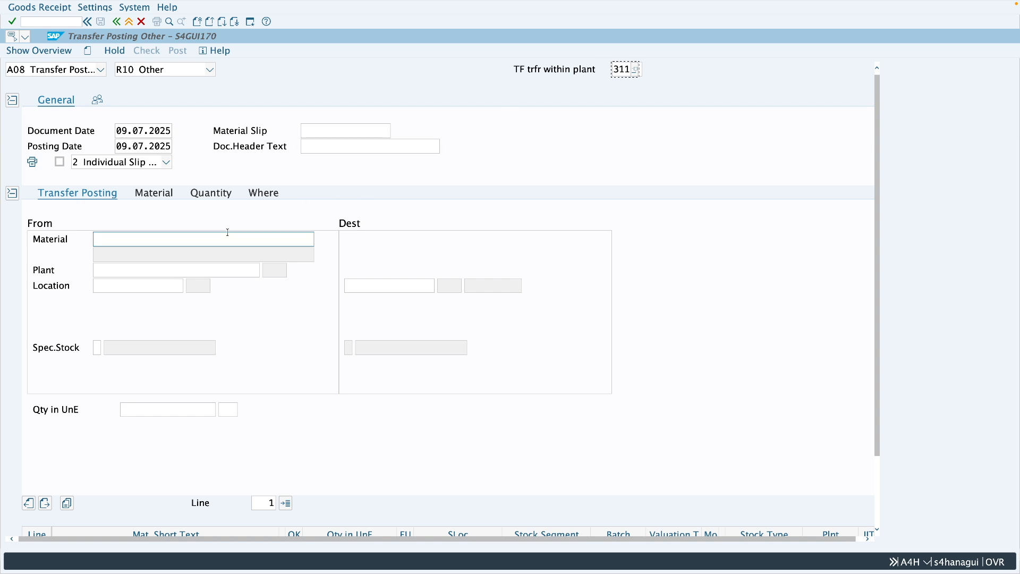
{"action": "type", "text": "20531"}
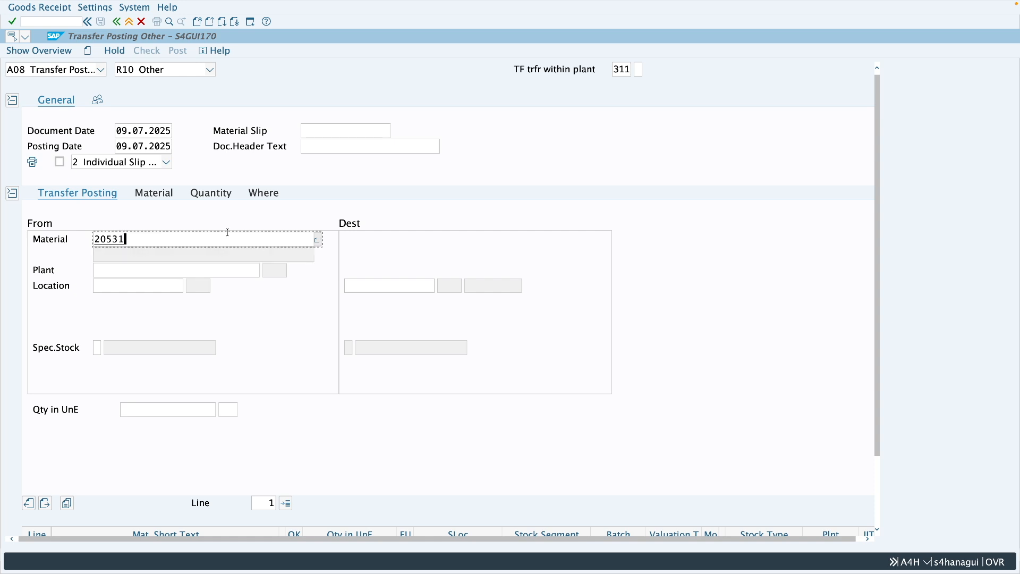
{"action": "left_click", "coordinate": [110, 270]}
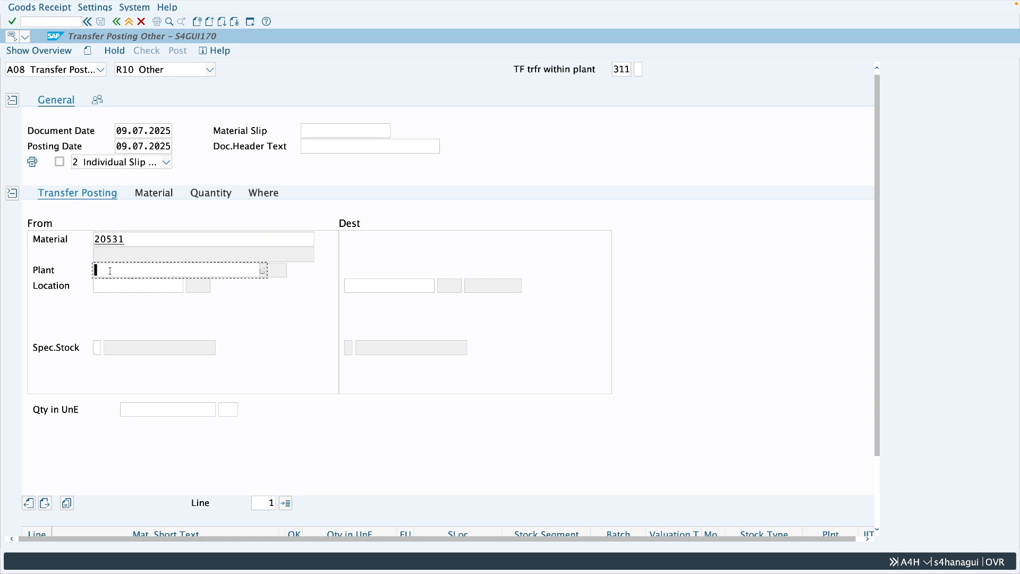
{"action": "type", "text": "z286"}
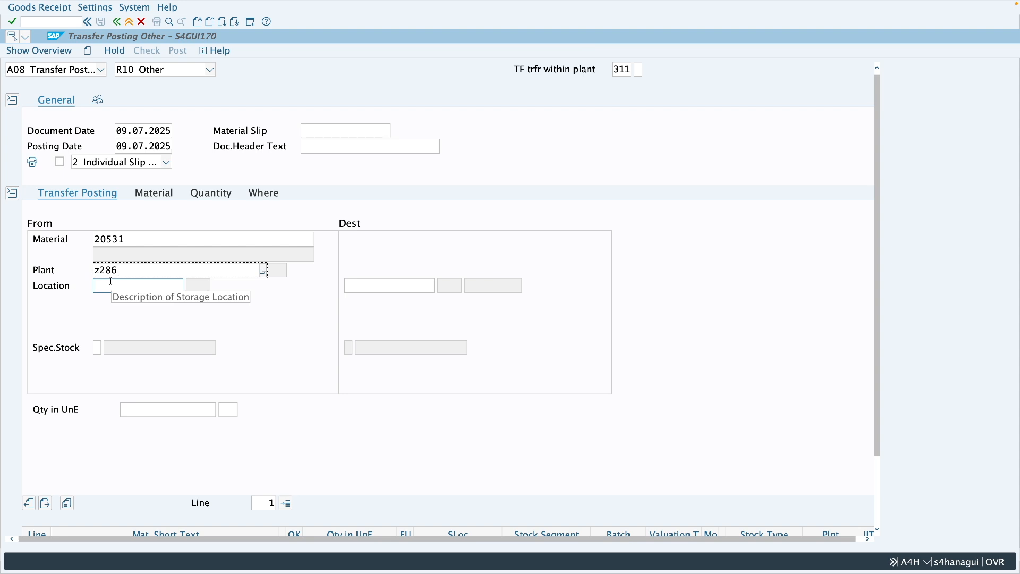
{"action": "left_click", "coordinate": [111, 280]}
{"action": "type", "text": "000"}
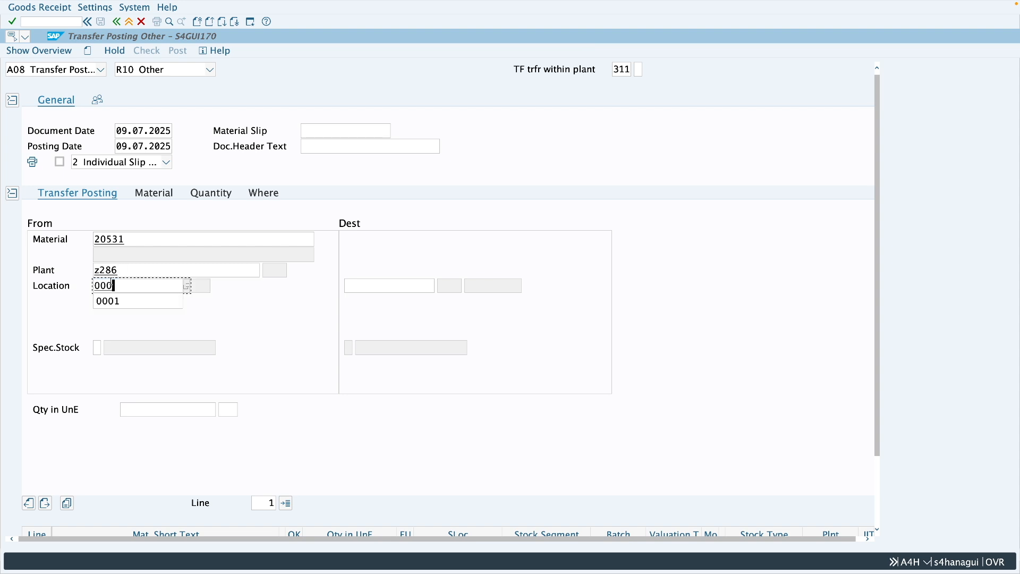
{"action": "type", "text": "1"}
{"action": "left_click", "coordinate": [152, 413]}
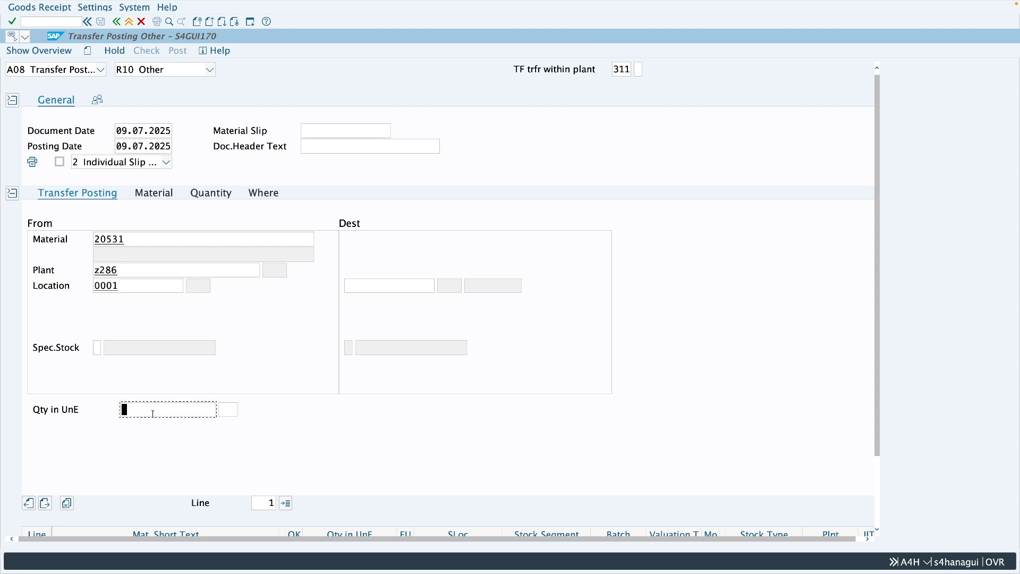
{"action": "type", "text": "5"}
{"action": "left_click", "coordinate": [153, 415]}
{"action": "key", "text": "Return"}
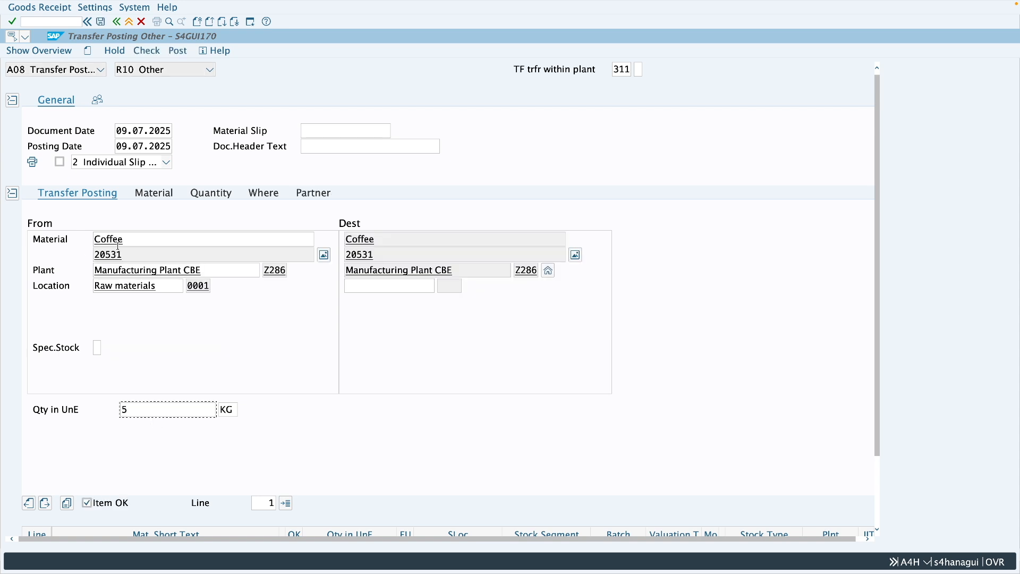
Set the destination storage location to 0002, and check and post the 311 transfer
{"action": "left_click", "coordinate": [357, 287]}
{"action": "type", "text": "0002"}
{"action": "key", "text": "Return"}
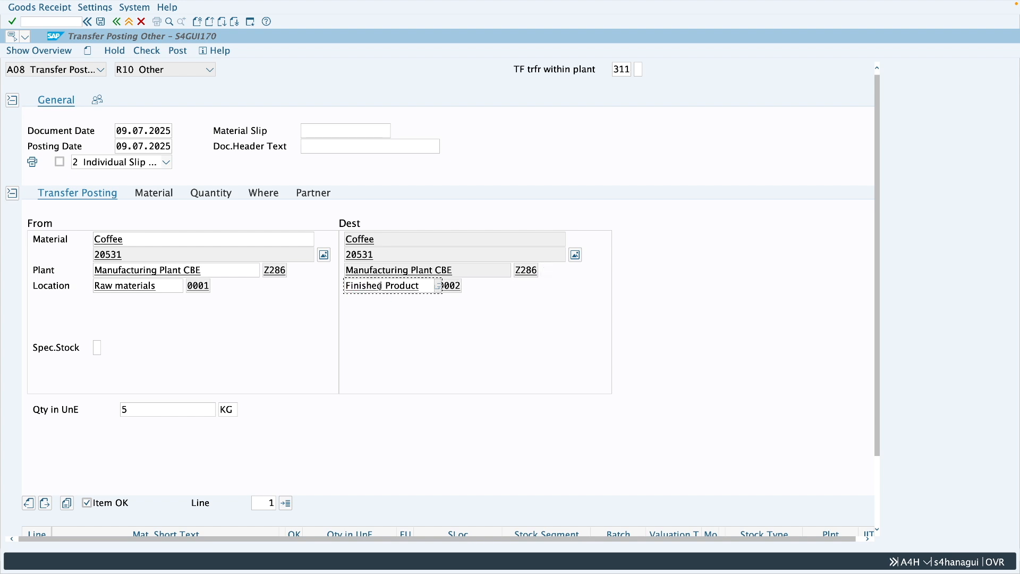
{"action": "left_click", "coordinate": [152, 53]}
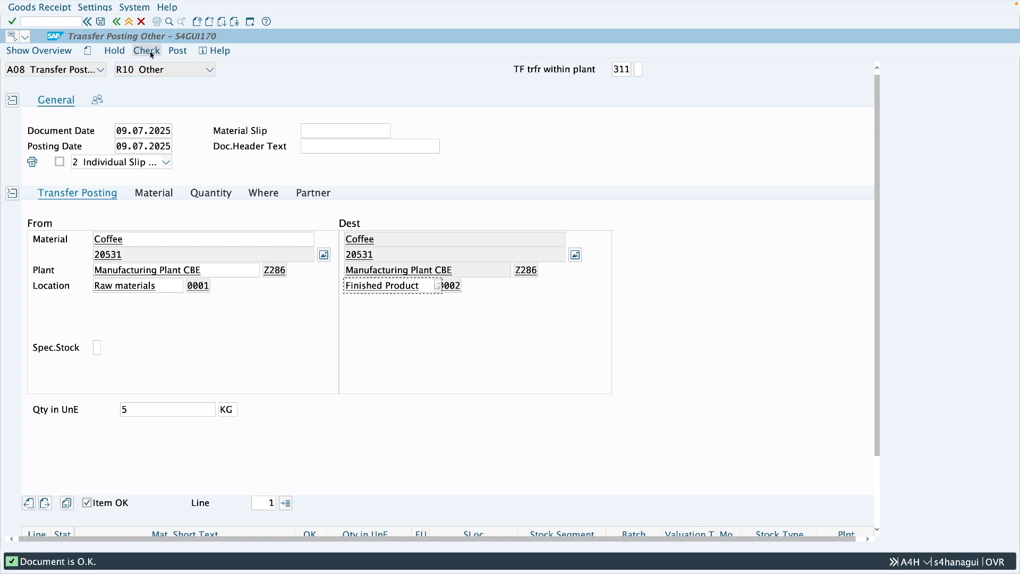
{"action": "left_click", "coordinate": [181, 54]}
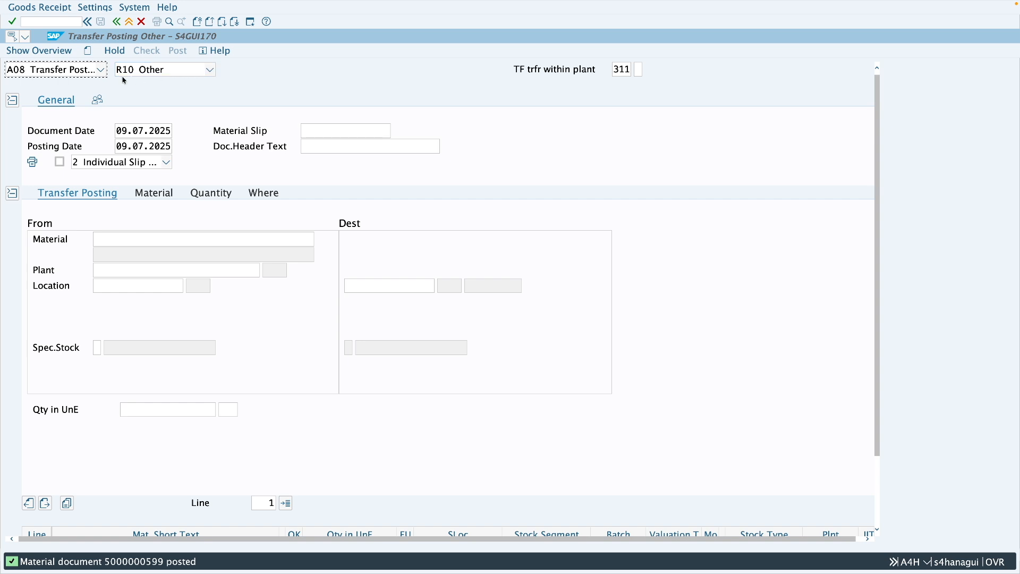
Look up the FI documents of the just-posted material document and refresh the stock overview of material 20531
{"action": "left_click", "coordinate": [69, 70]}
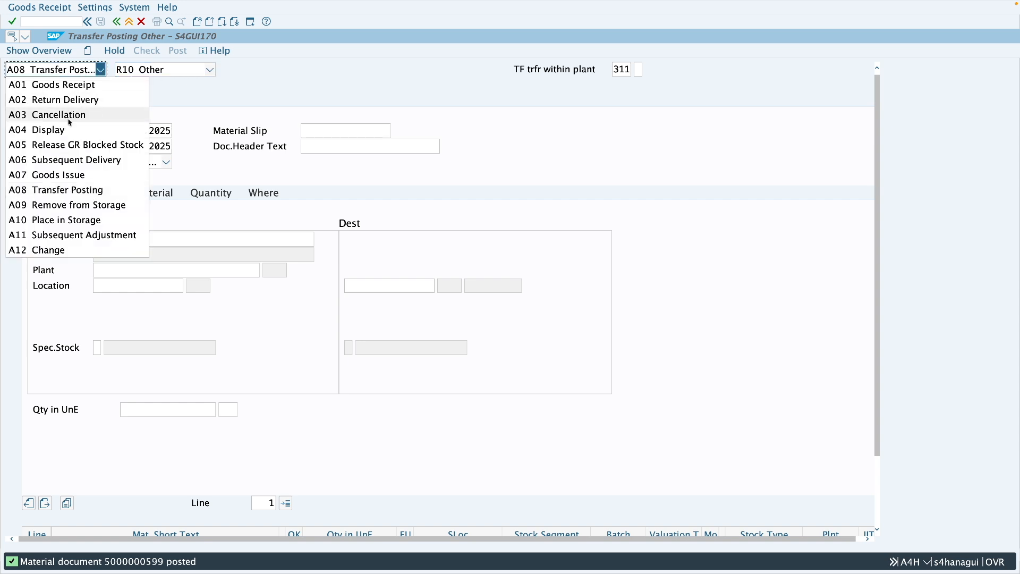
{"action": "left_click", "coordinate": [106, 130]}
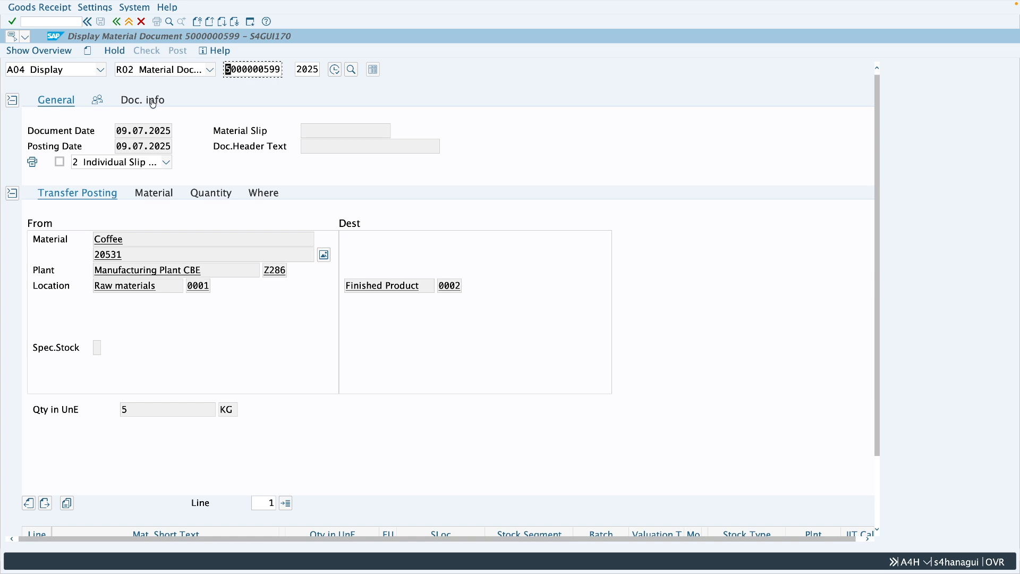
{"action": "left_click", "coordinate": [153, 104]}
{"action": "left_click", "coordinate": [479, 133]}
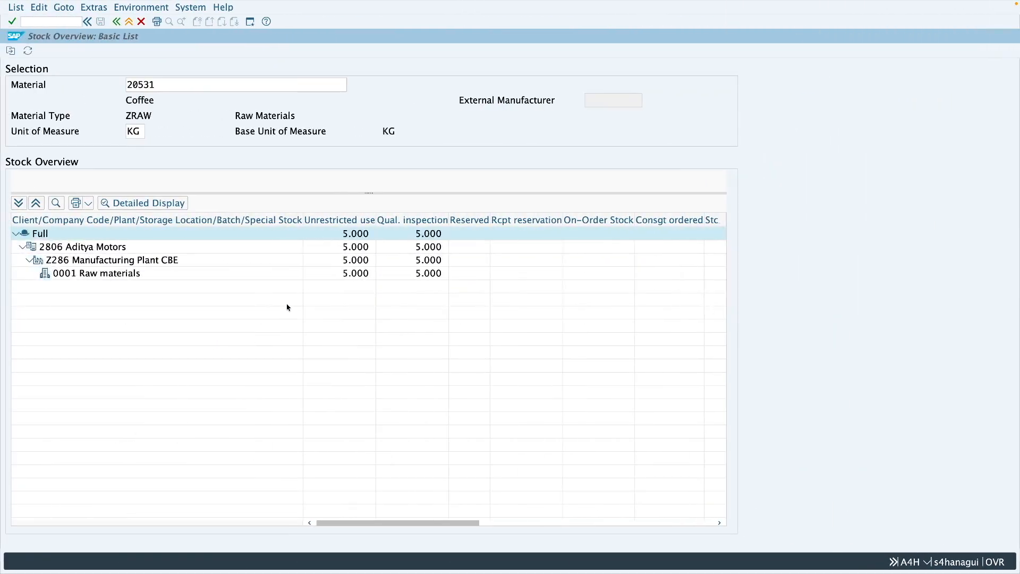
{"action": "left_click", "coordinate": [28, 51]}
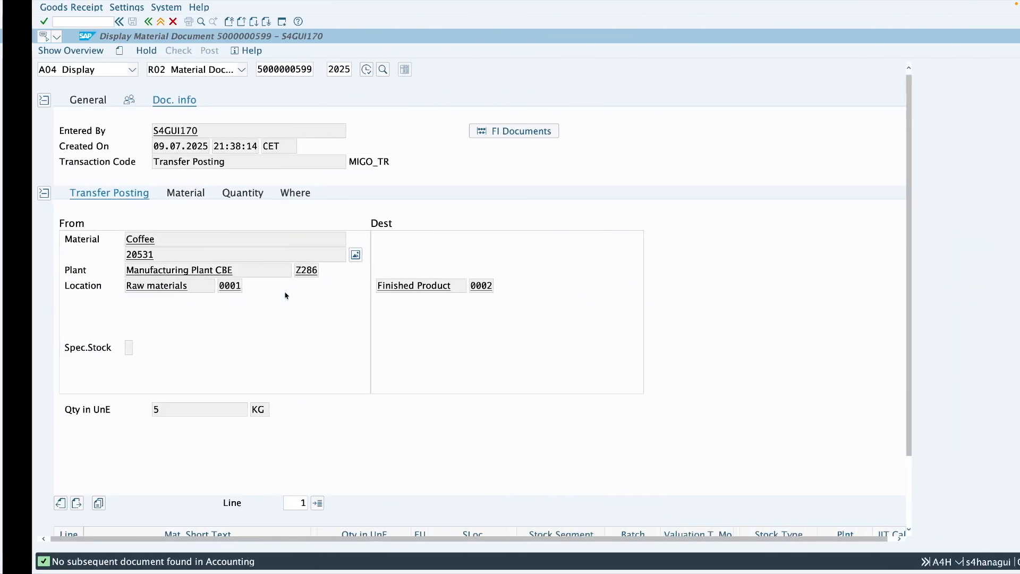
Start another A08 Transfer Posting in MIGO and set its movement type to 323
{"action": "left_click", "coordinate": [67, 73]}
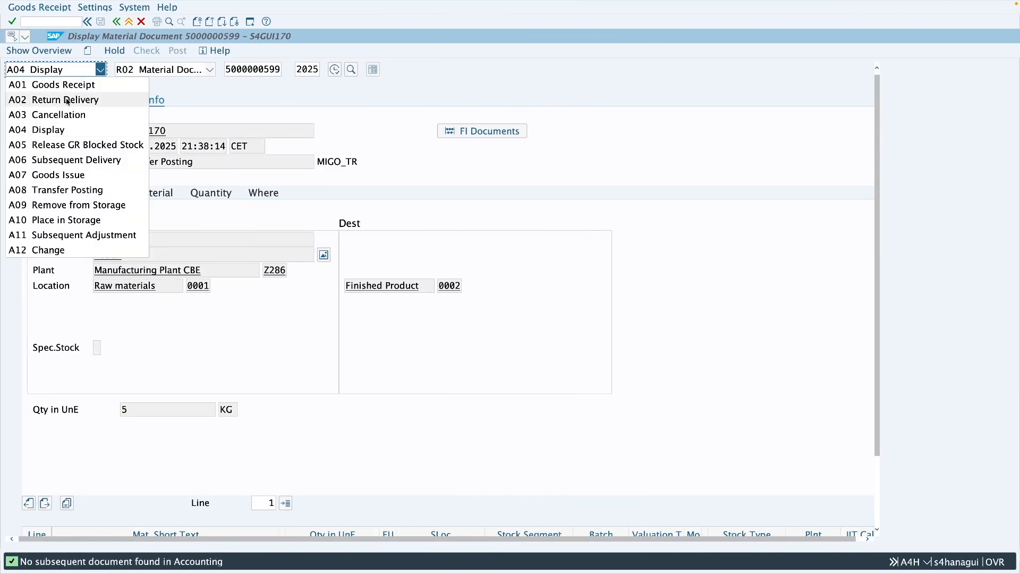
{"action": "left_click", "coordinate": [75, 189]}
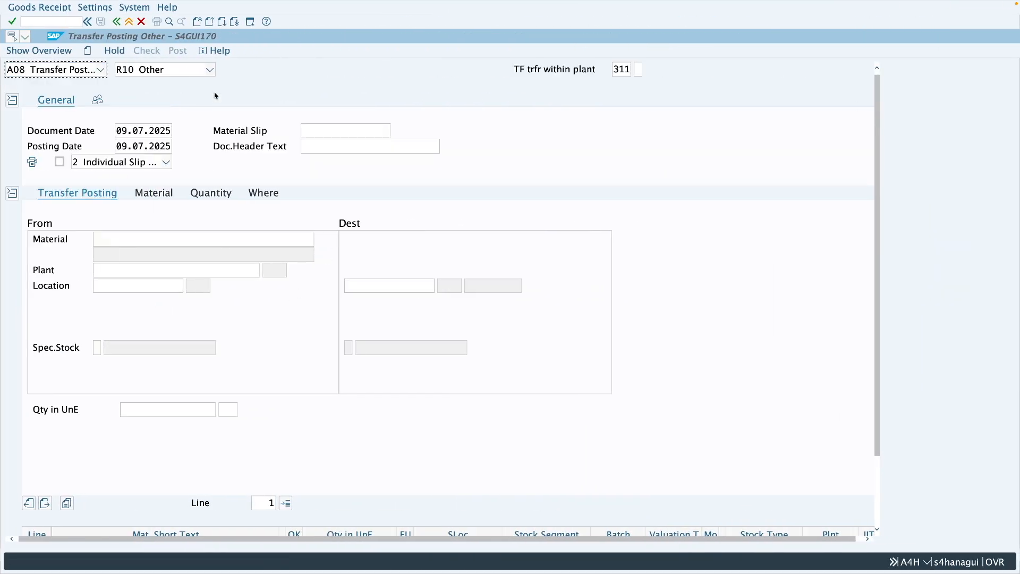
{"action": "left_click", "coordinate": [628, 70]}
{"action": "double_click", "coordinate": [629, 70]}
{"action": "type", "text": "323"}
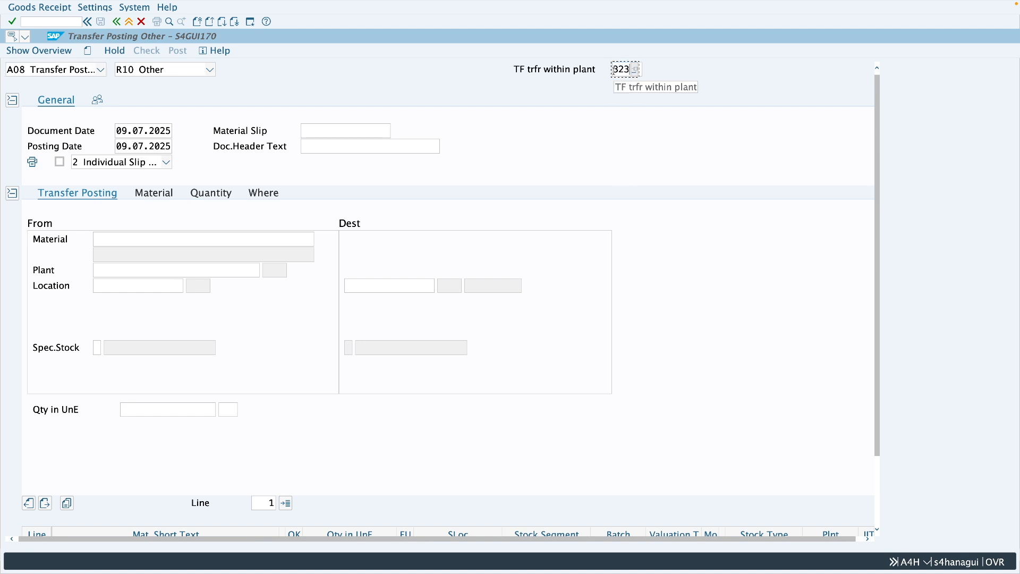
{"action": "key", "text": "Return"}
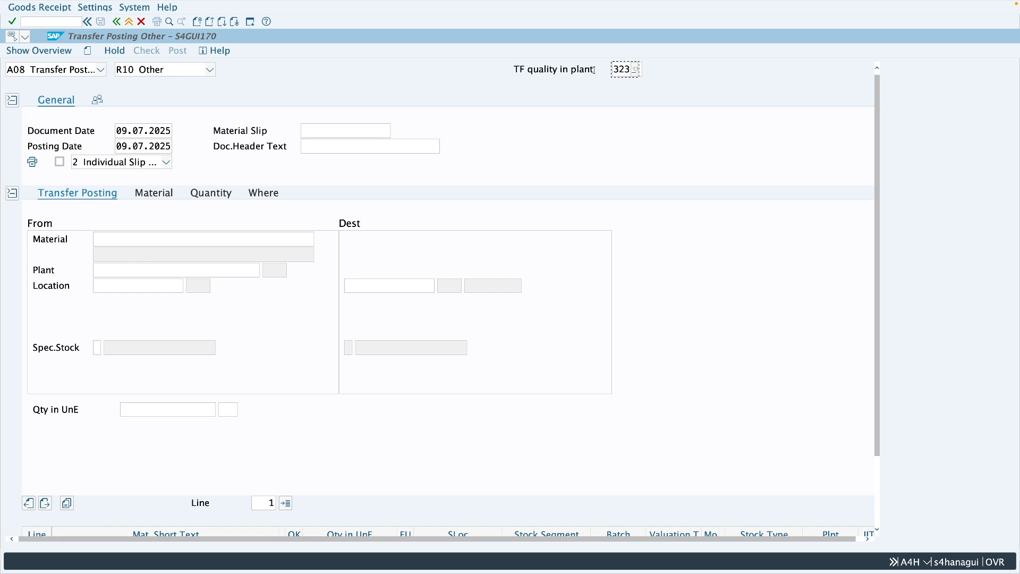
Fill in the 323 transfer's source with material 20531, plant Z286, storage location 0001 and a quantity of 5
{"action": "left_click", "coordinate": [130, 234]}
{"action": "type", "text": "20531"}
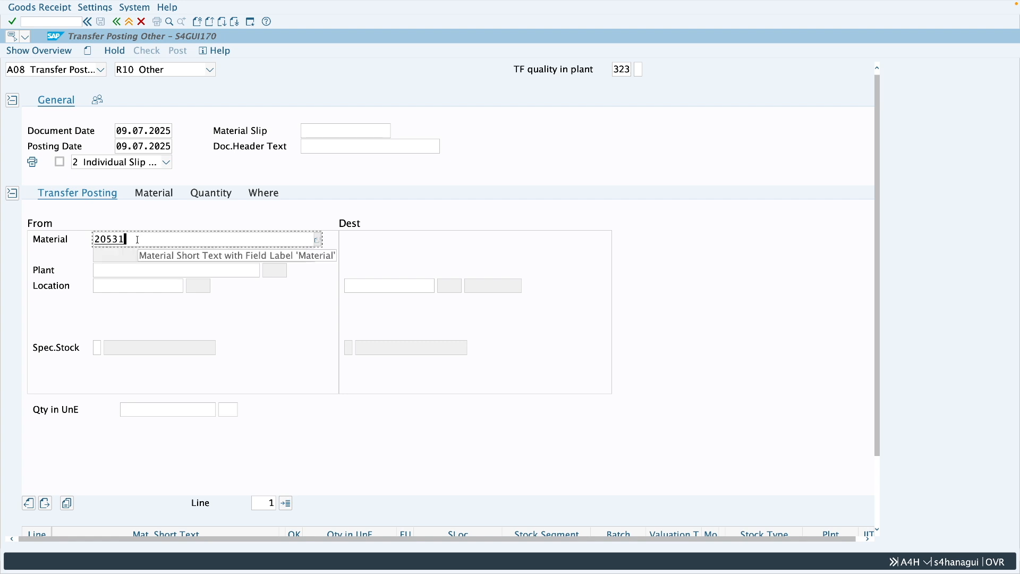
{"action": "left_click", "coordinate": [118, 269]}
{"action": "type", "text": "z286"}
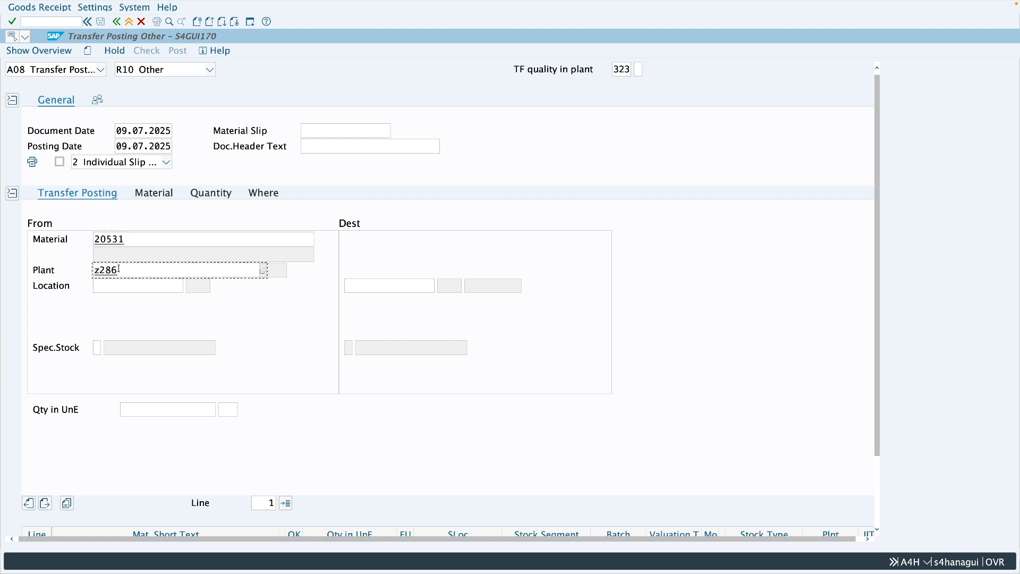
{"action": "left_click", "coordinate": [119, 286]}
{"action": "type", "text": "0001"}
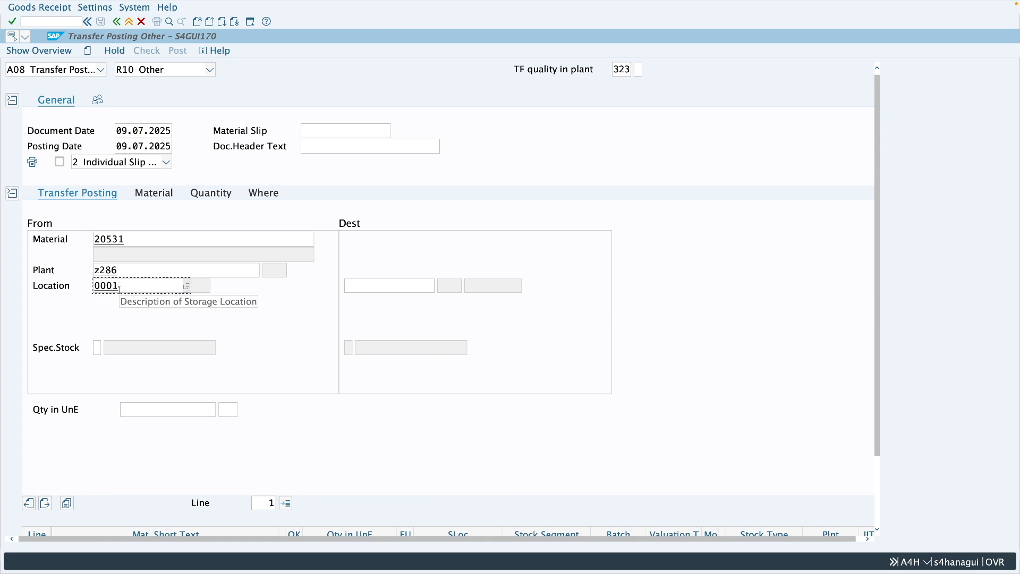
{"action": "left_click", "coordinate": [137, 407]}
{"action": "type", "text": "5"}
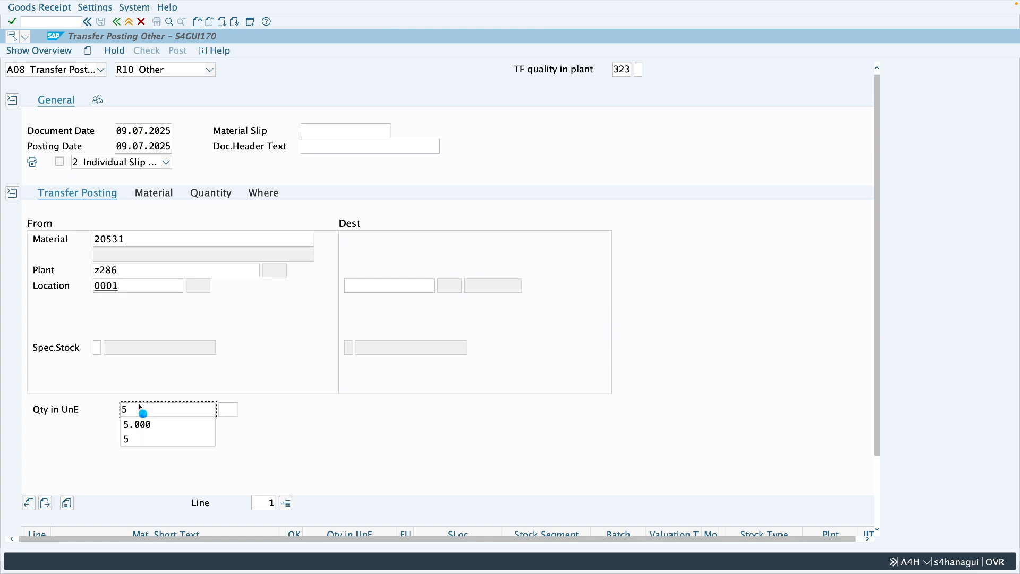
{"action": "key", "text": "Return"}
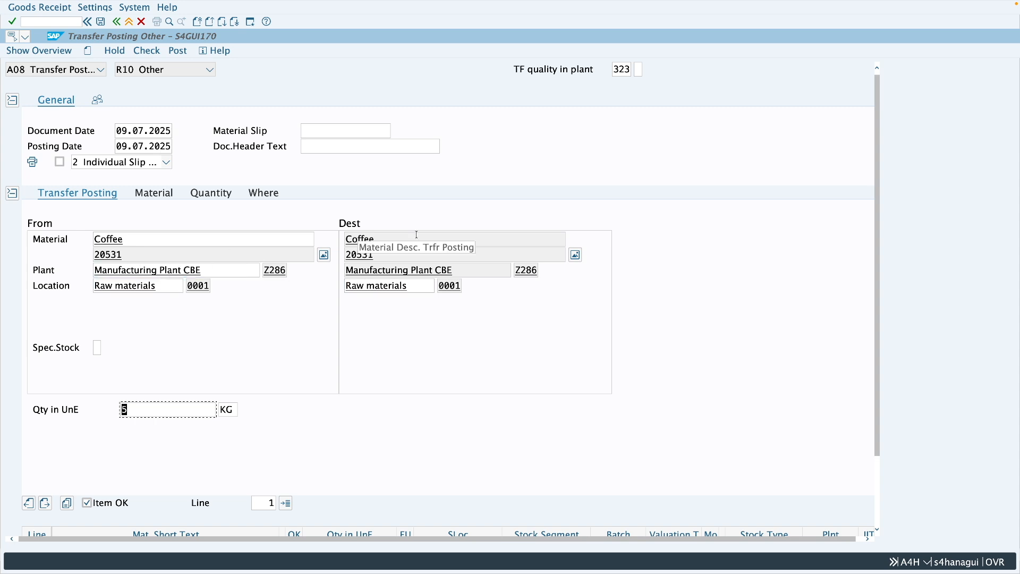
Set the destination storage location of the 323 transfer to 0002
{"action": "left_click_drag", "start_coordinate": [409, 287], "coordinate": [344, 287]}
{"action": "type", "text": "0002"}
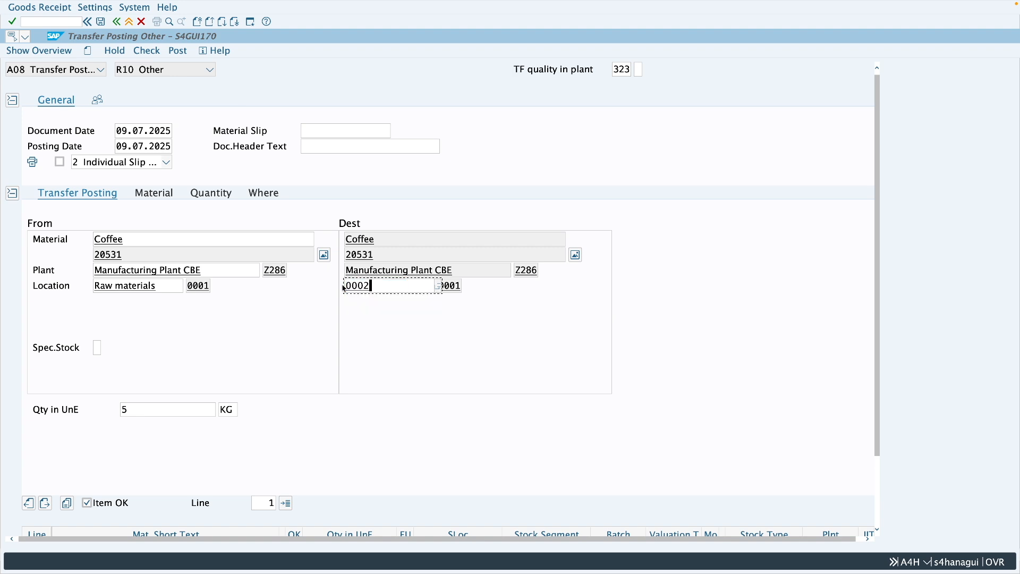
{"action": "key", "text": "Return"}
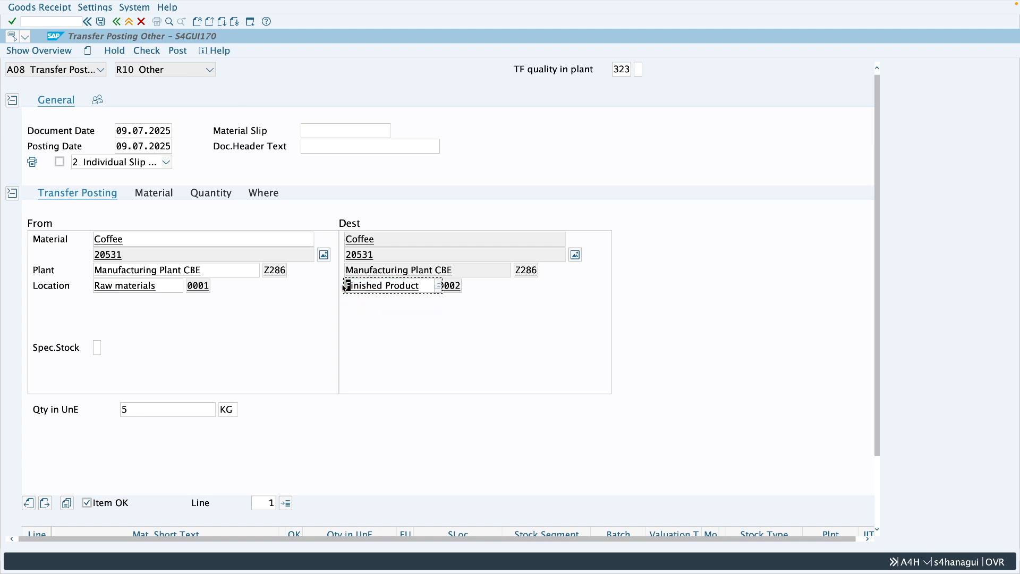
Check and post the 323 transfer, and refresh the stock overview of material 20531 to inspect its quality inspection and blocked stock
{"action": "left_click", "coordinate": [148, 51]}
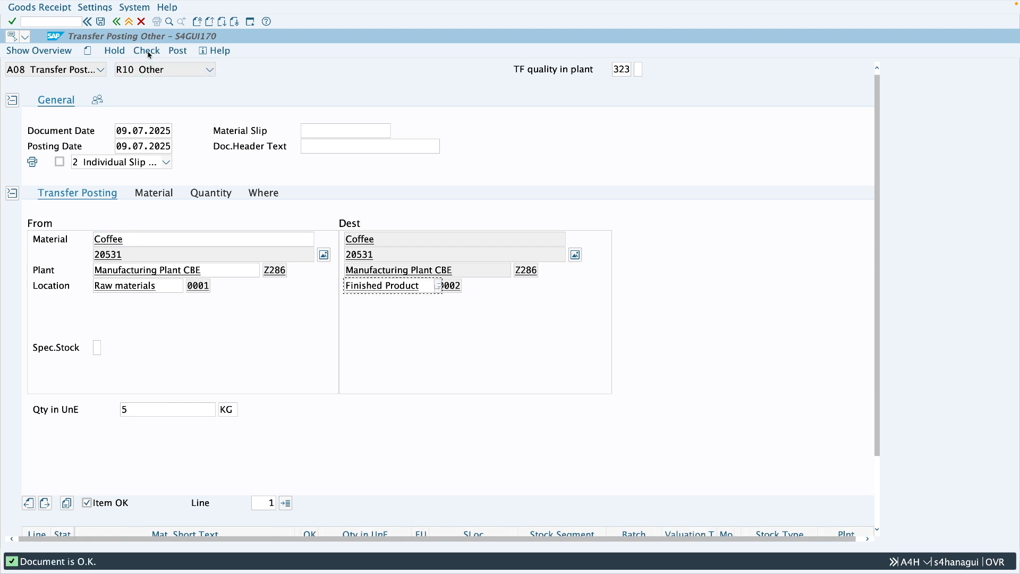
{"action": "left_click", "coordinate": [179, 51]}
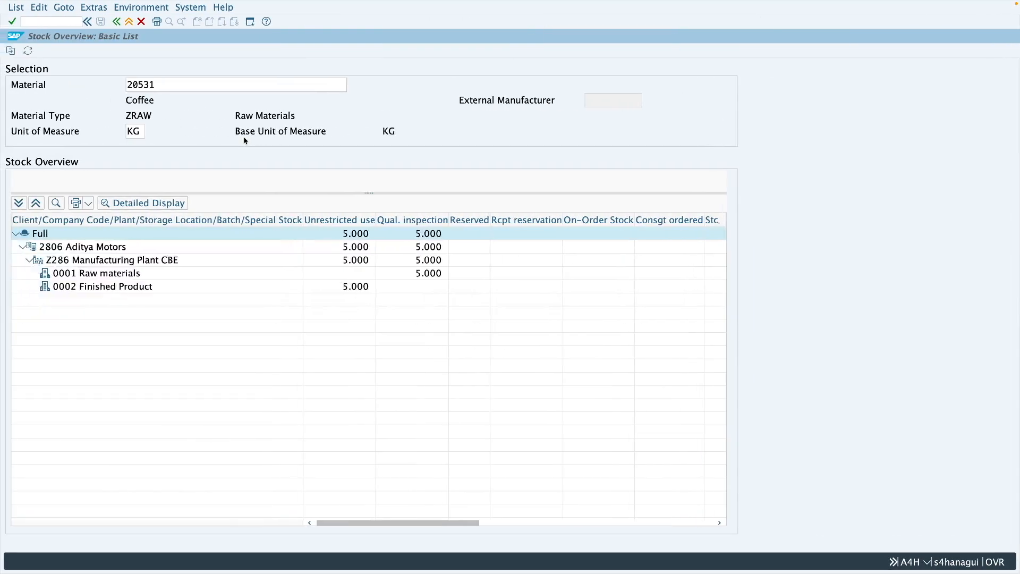
{"action": "left_click", "coordinate": [28, 51]}
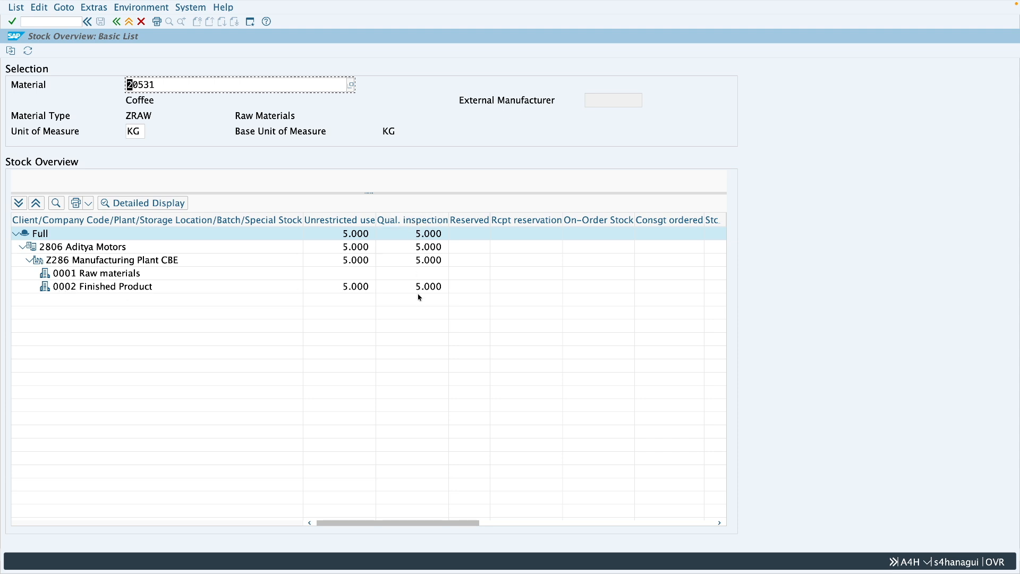
{"action": "left_click_drag", "start_coordinate": [452, 523], "coordinate": [599, 524]}
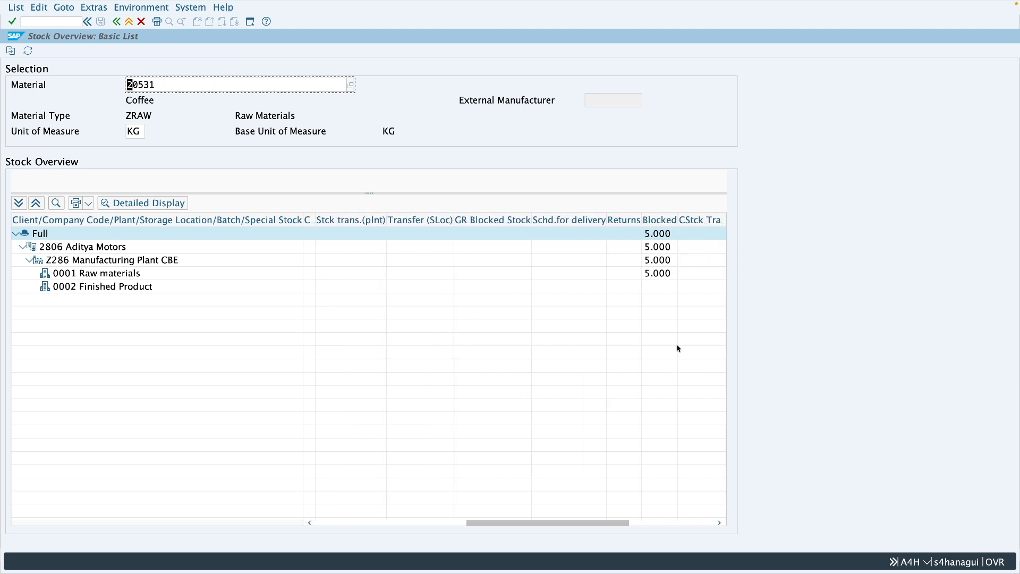
{"action": "left_click", "coordinate": [657, 273]}
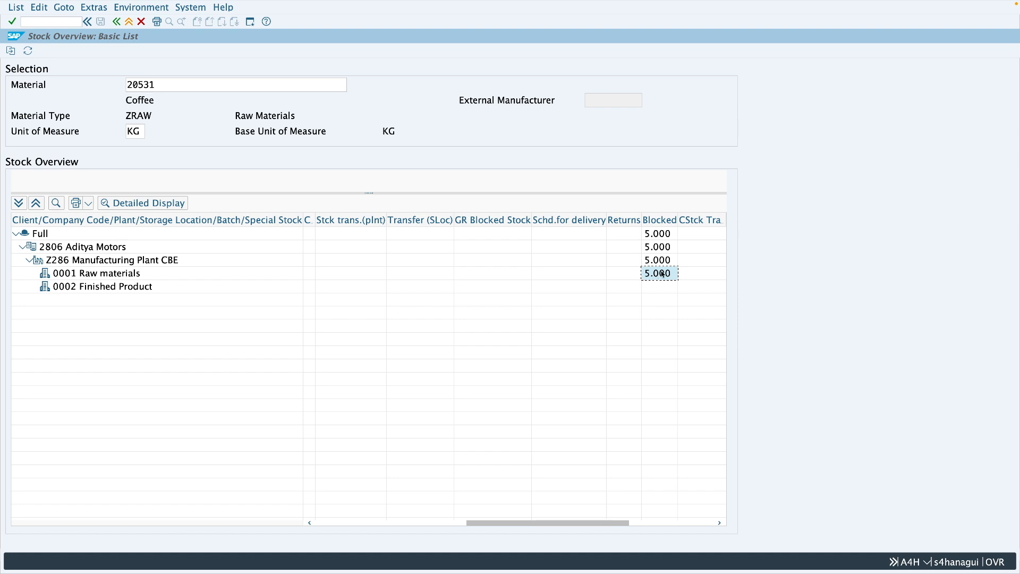
Return to the transfer posting and set its movement type to 325
{"action": "key", "text": "ctrl+Right"}
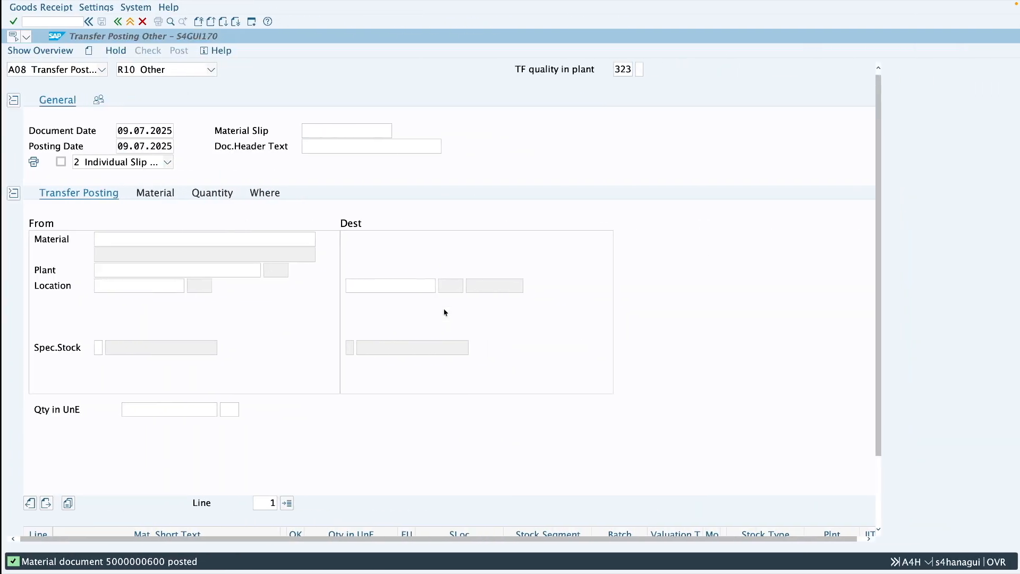
{"action": "left_click", "coordinate": [625, 69]}
{"action": "type", "text": "5"}
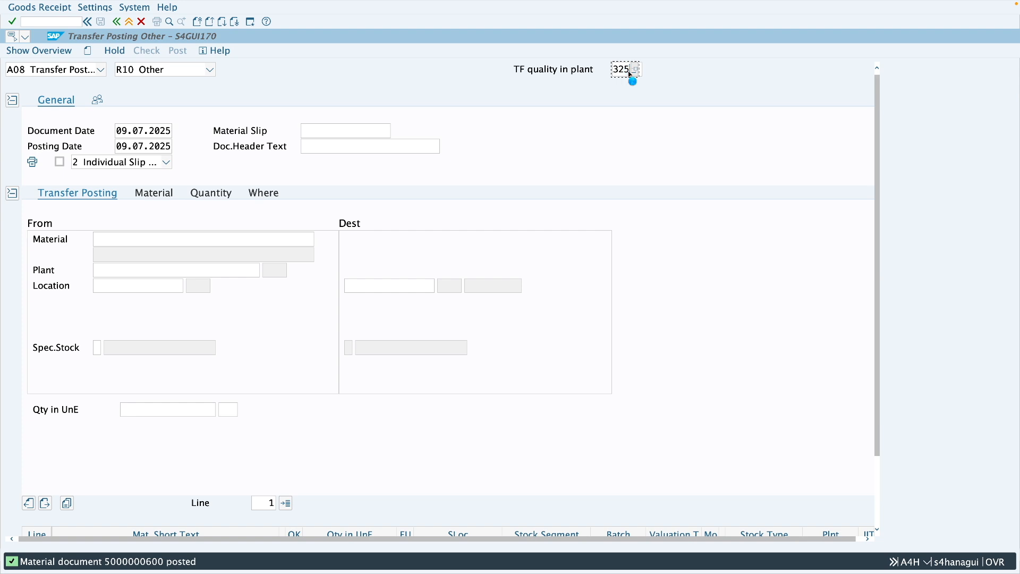
{"action": "key", "text": "Return"}
Fill in the 325 transfer's source with material 20531, plant Z286, storage location 0001 and a quantity of 5
{"action": "left_click", "coordinate": [175, 234]}
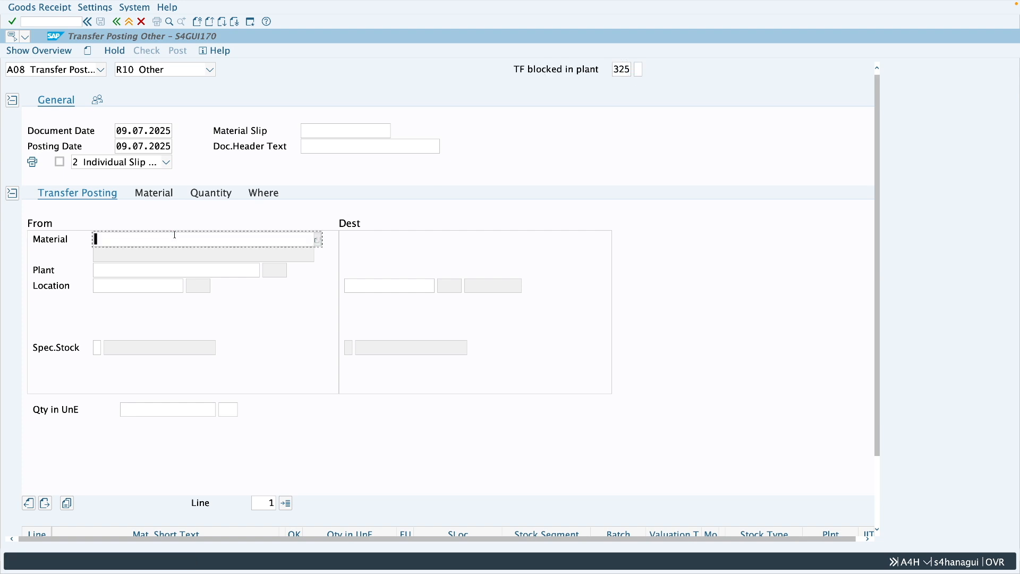
{"action": "type", "text": "20531"}
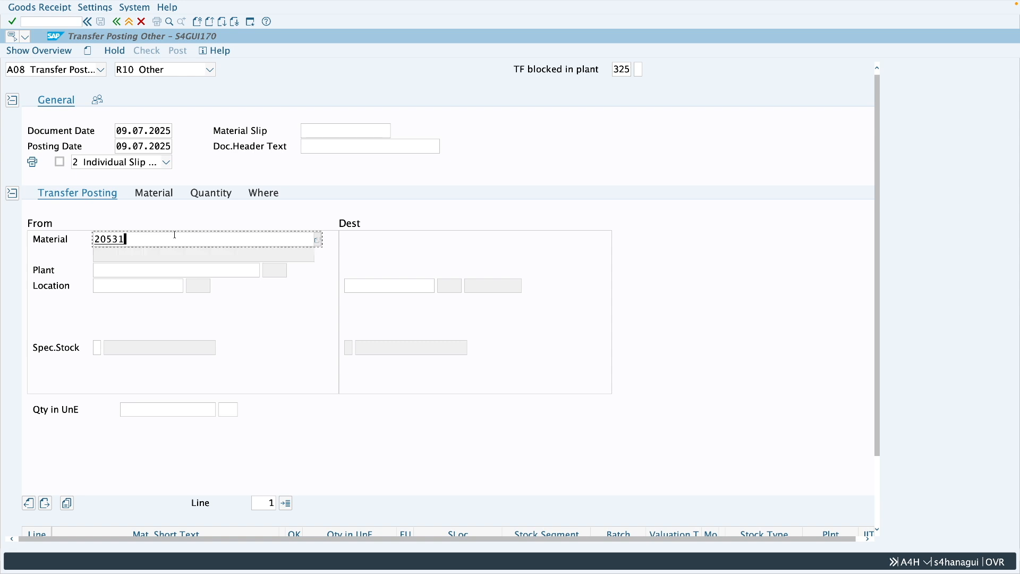
{"action": "left_click", "coordinate": [160, 267]}
{"action": "type", "text": "z"}
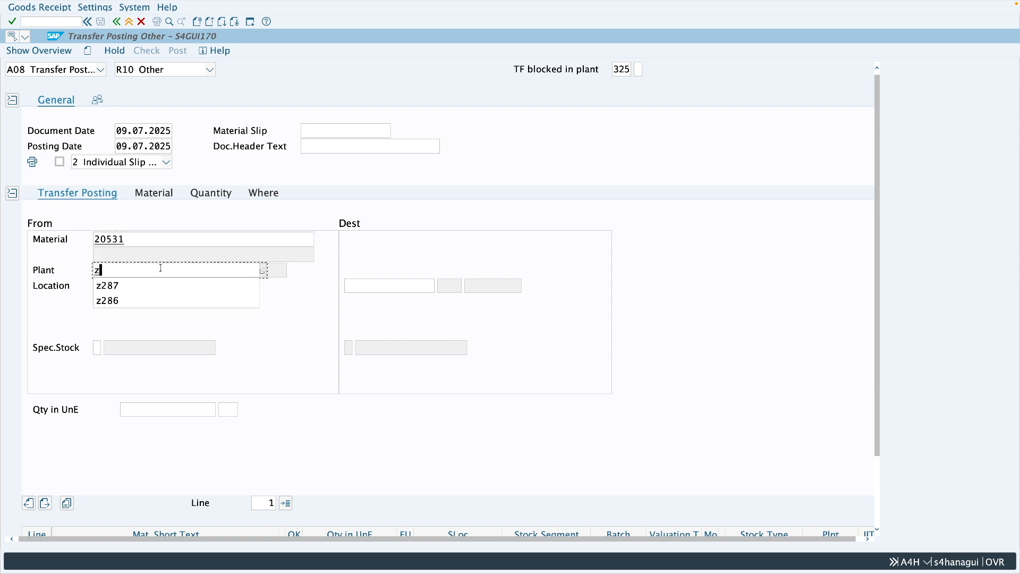
{"action": "type", "text": "286"}
{"action": "left_click", "coordinate": [150, 285]}
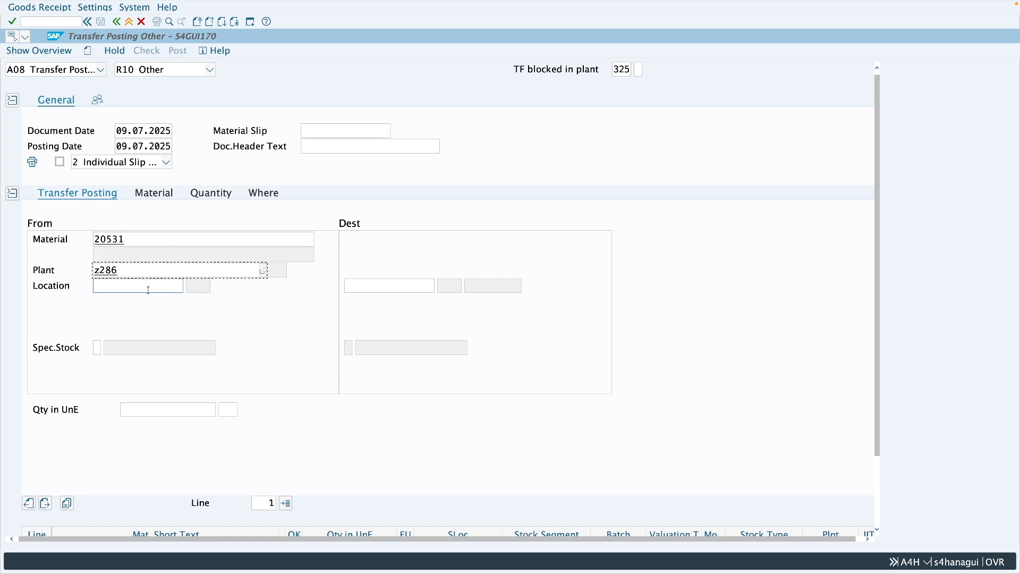
{"action": "type", "text": "0001"}
{"action": "left_click", "coordinate": [144, 403]}
{"action": "left_click", "coordinate": [145, 412]}
{"action": "type", "text": "5"}
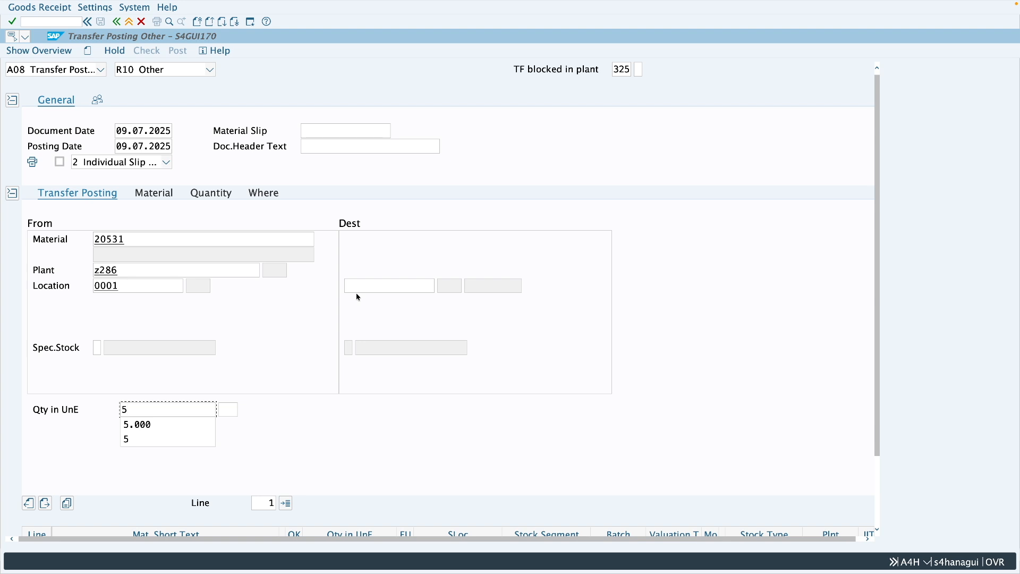
{"action": "key", "text": "Return"}
Set the destination storage location of the 325 transfer to 0002
{"action": "left_click_drag", "start_coordinate": [408, 289], "coordinate": [347, 286]}
{"action": "type", "text": "0002"}
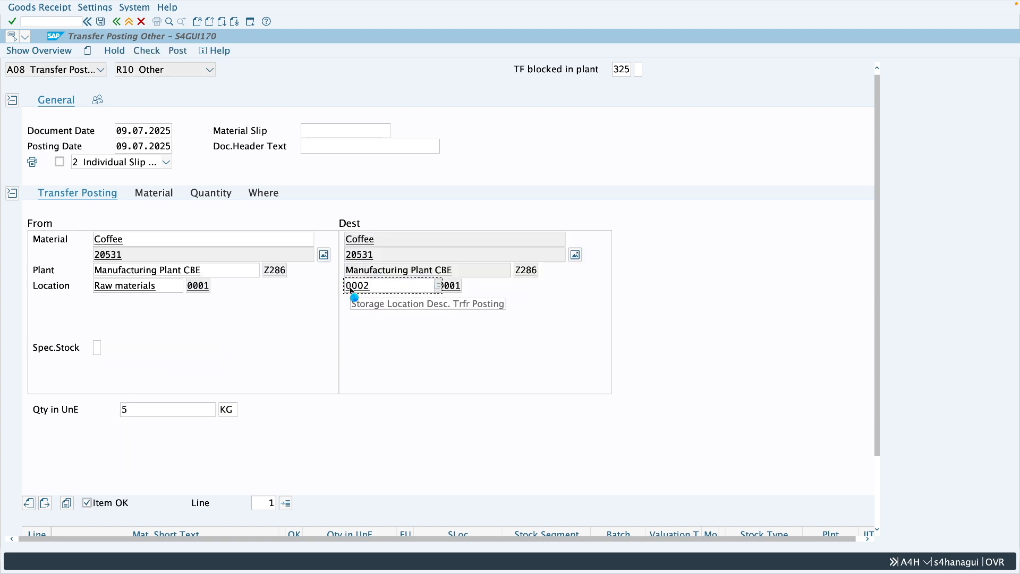
{"action": "key", "text": "Return"}
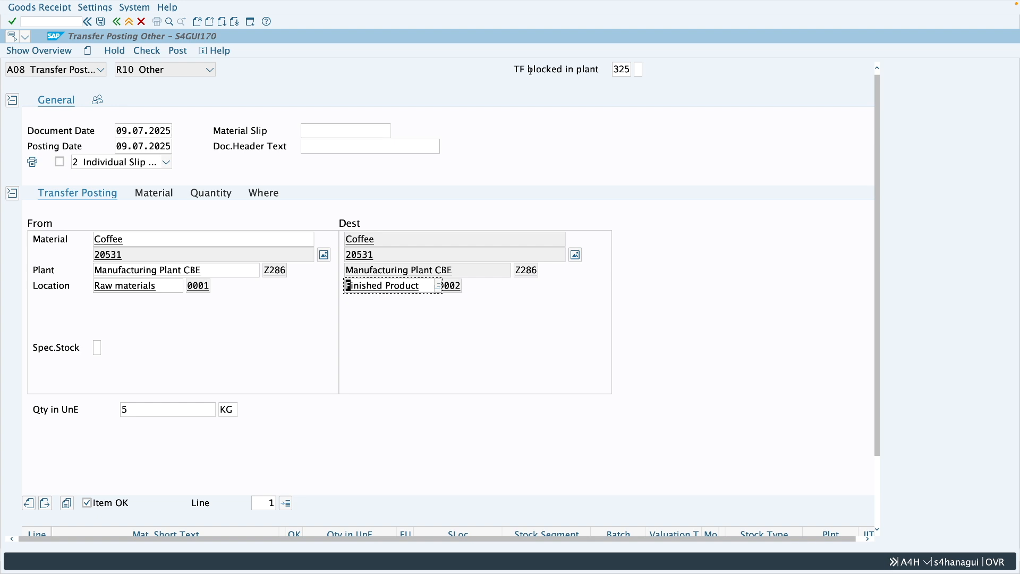
Review the source and destination locations of the 325 transfer, and check and post the document
{"action": "scroll", "coordinate": [522, 69], "scroll_direction": "right", "scroll_amount": 1}
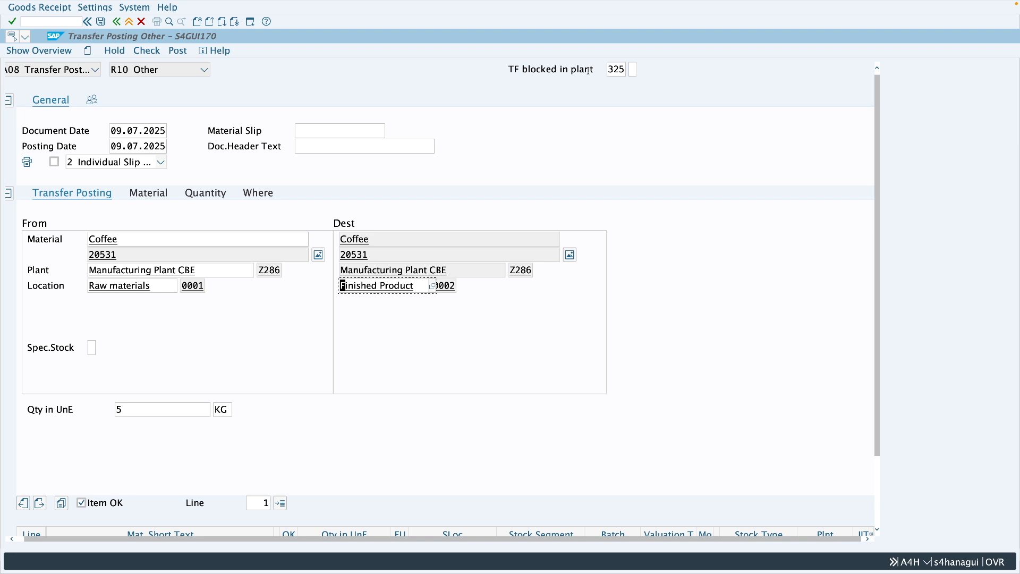
{"action": "double_click", "coordinate": [196, 286]}
{"action": "double_click", "coordinate": [454, 285]}
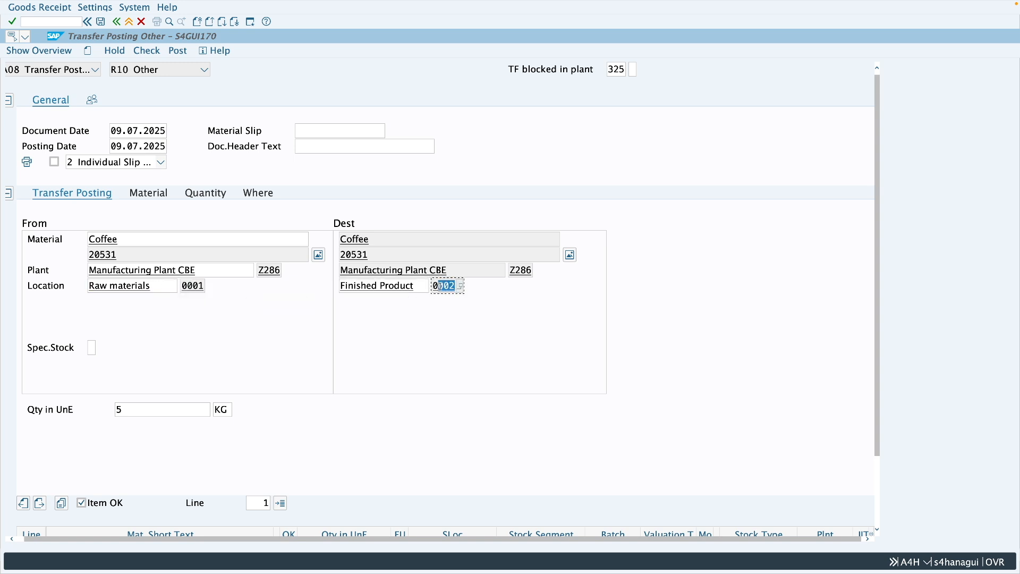
{"action": "left_click", "coordinate": [146, 51]}
{"action": "left_click", "coordinate": [175, 51]}
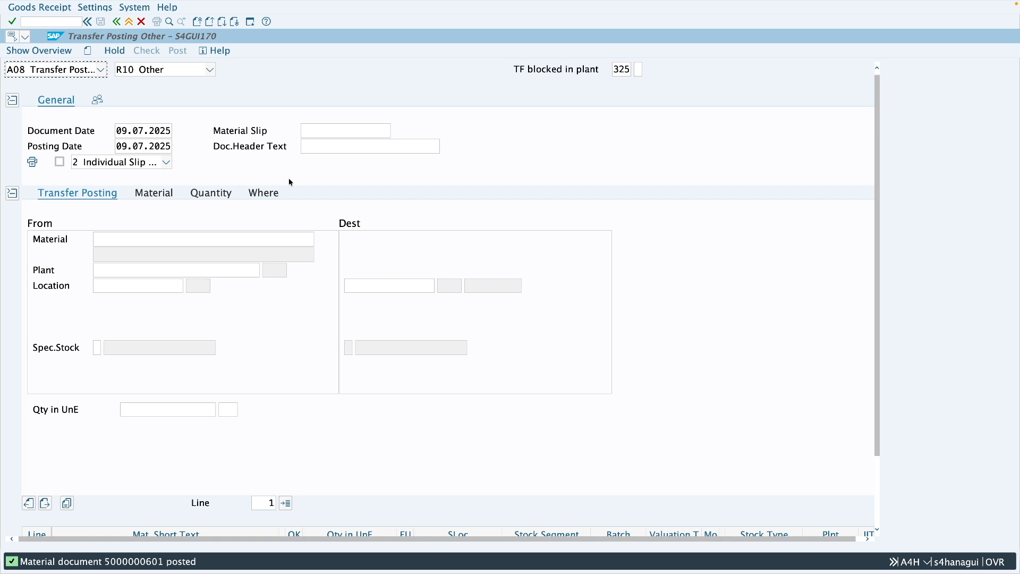
Refresh the stock overview of material 20531 and examine the blocked, unrestricted and quality inspection stock per storage location
{"action": "key", "text": "ctrl+Left"}
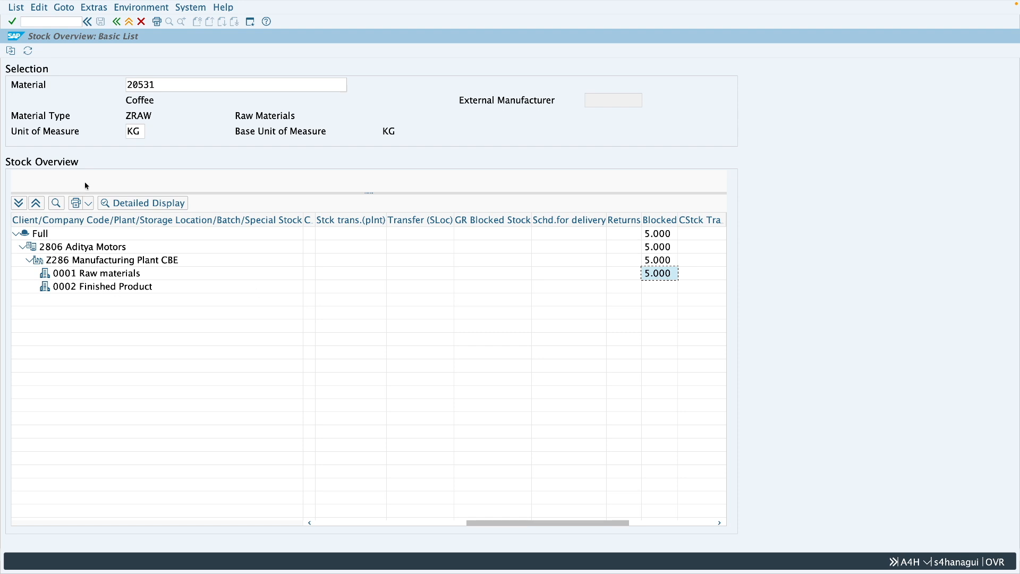
{"action": "left_click", "coordinate": [27, 51]}
{"action": "left_click_drag", "start_coordinate": [470, 523], "coordinate": [640, 518]}
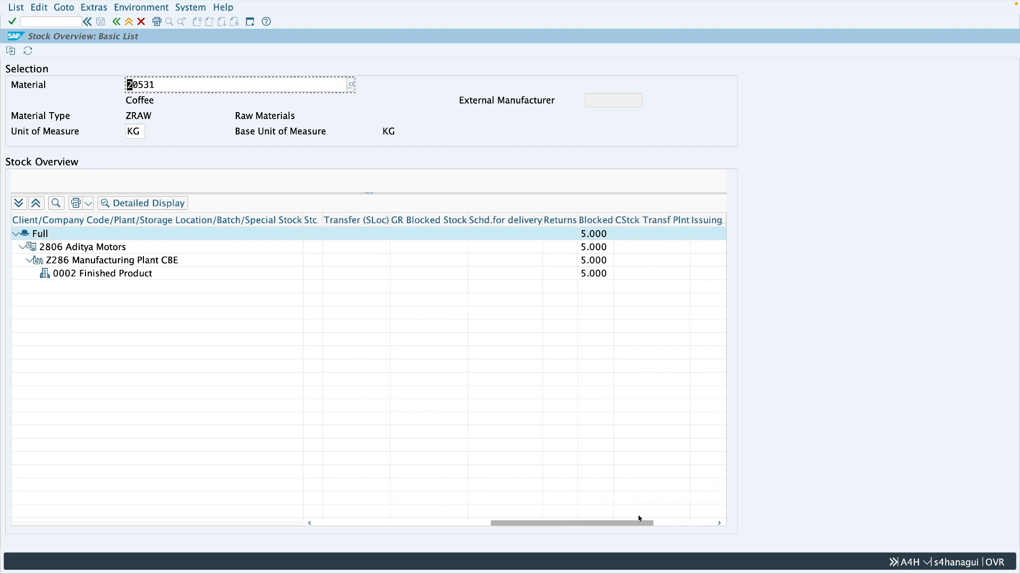
{"action": "left_click", "coordinate": [592, 274]}
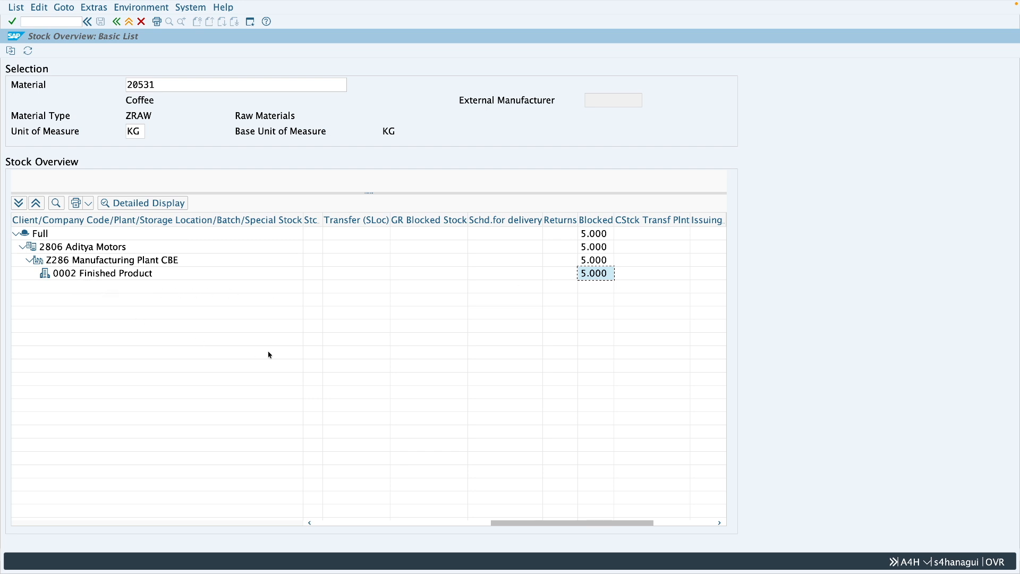
{"action": "left_click_drag", "start_coordinate": [545, 521], "coordinate": [362, 522]}
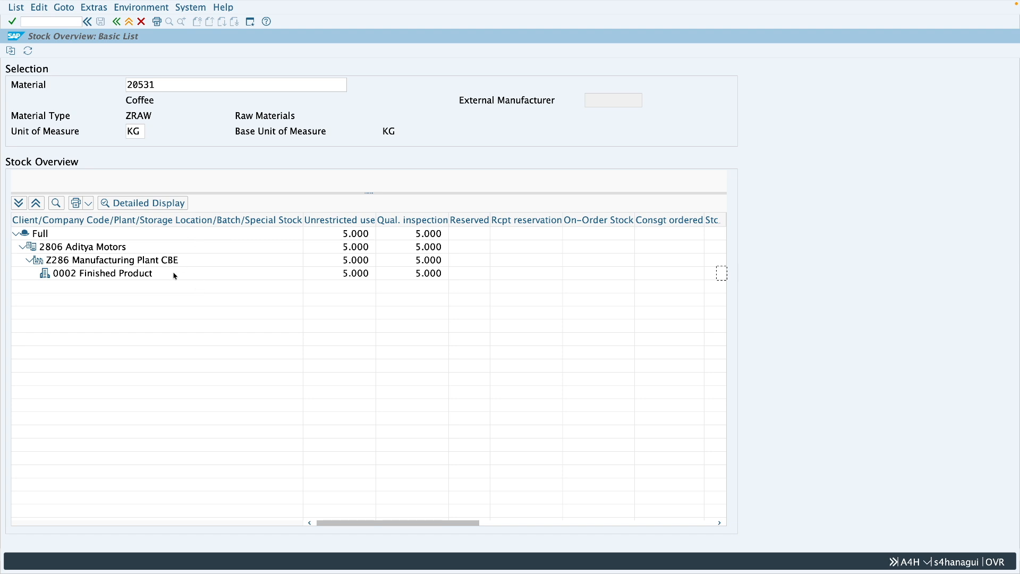
Rerun the stock overview of material 20531 with the No Zero Stock Lines option turned off
{"action": "left_click", "coordinate": [116, 21]}
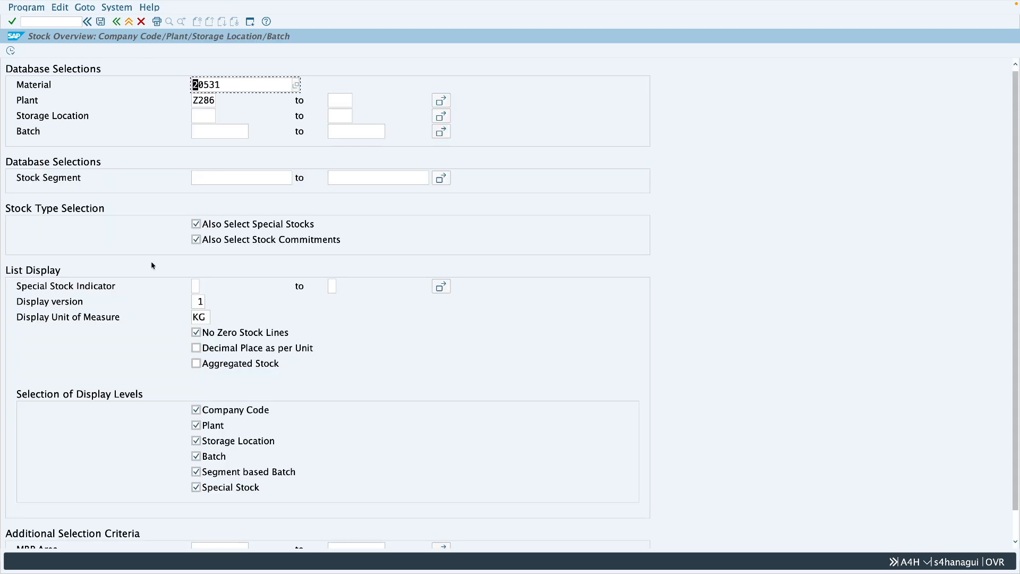
{"action": "left_click", "coordinate": [227, 335]}
{"action": "left_click", "coordinate": [11, 51]}
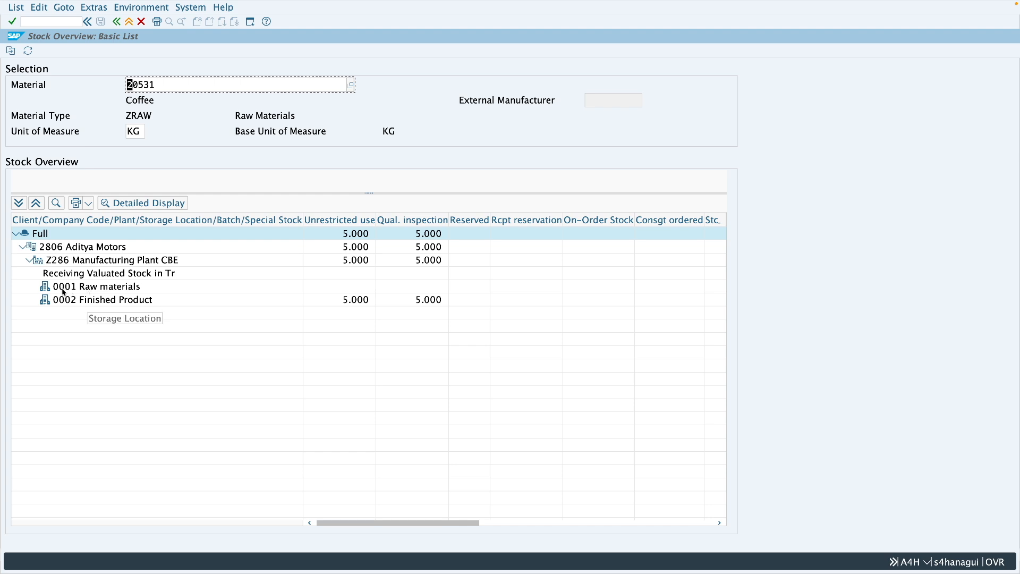
{"action": "mouse_move", "coordinate": [454, 524]}
{"action": "left_mouse_down"}
{"action": "mouse_move", "coordinate": [690, 524]}
{"action": "mouse_move", "coordinate": [441, 525]}
{"action": "left_mouse_up"}
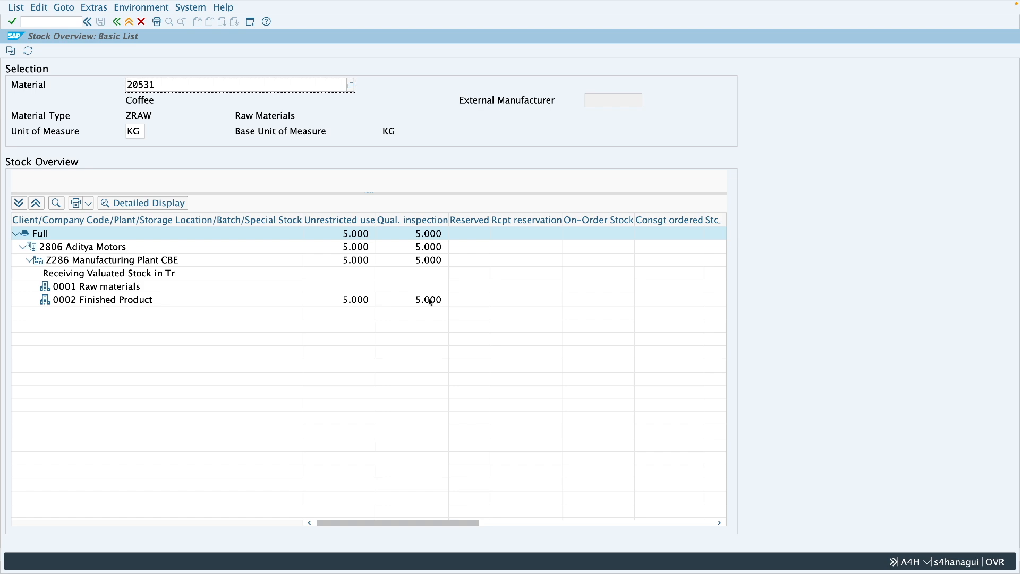
Go back to the transfer posting and change its movement type to 321
{"action": "key", "text": "ctrl+Right"}
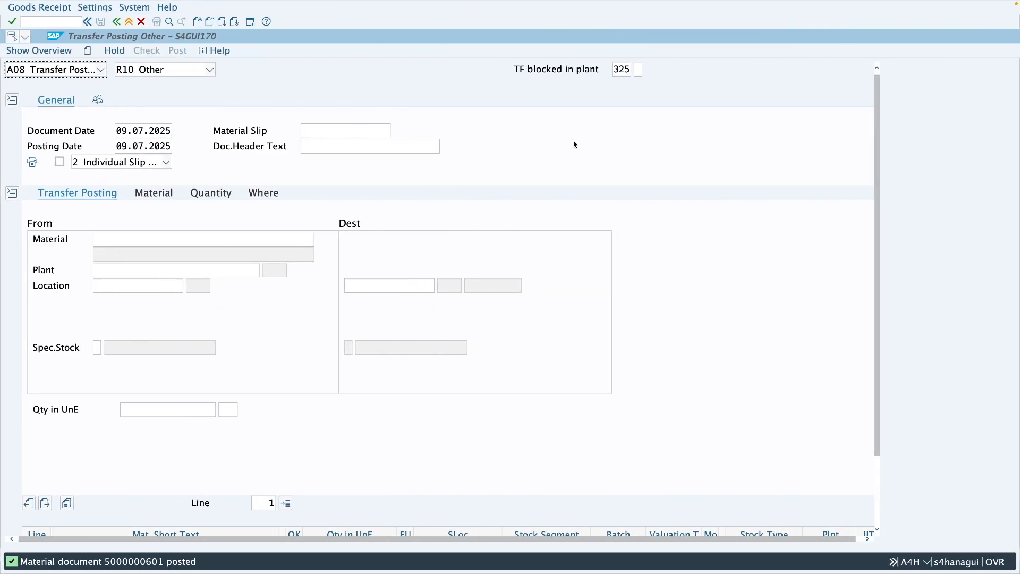
{"action": "scroll", "coordinate": [616, 73], "scroll_direction": "down", "scroll_amount": 1}
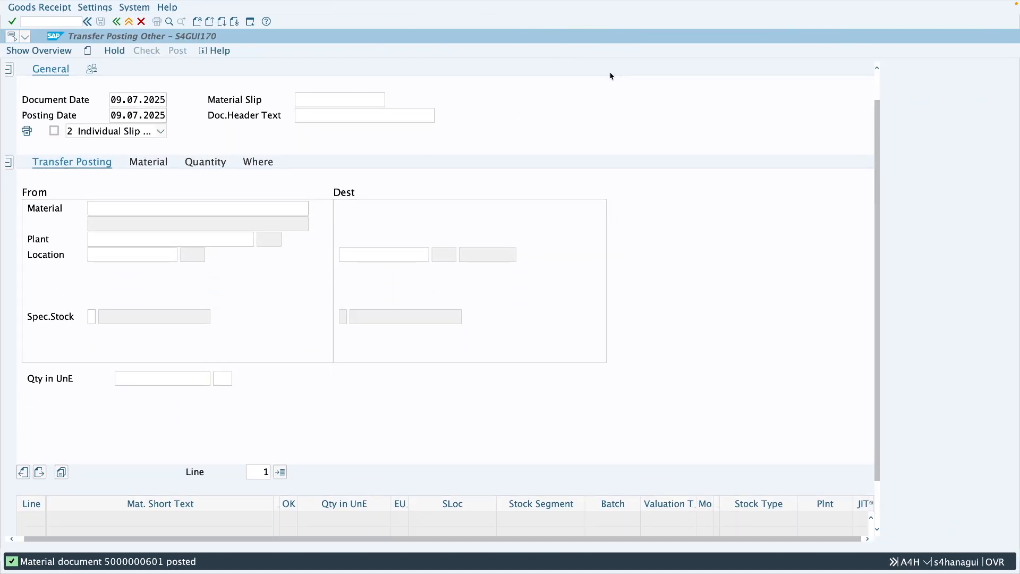
{"action": "left_click", "coordinate": [877, 83]}
{"action": "left_click_drag", "start_coordinate": [625, 70], "coordinate": [608, 69]}
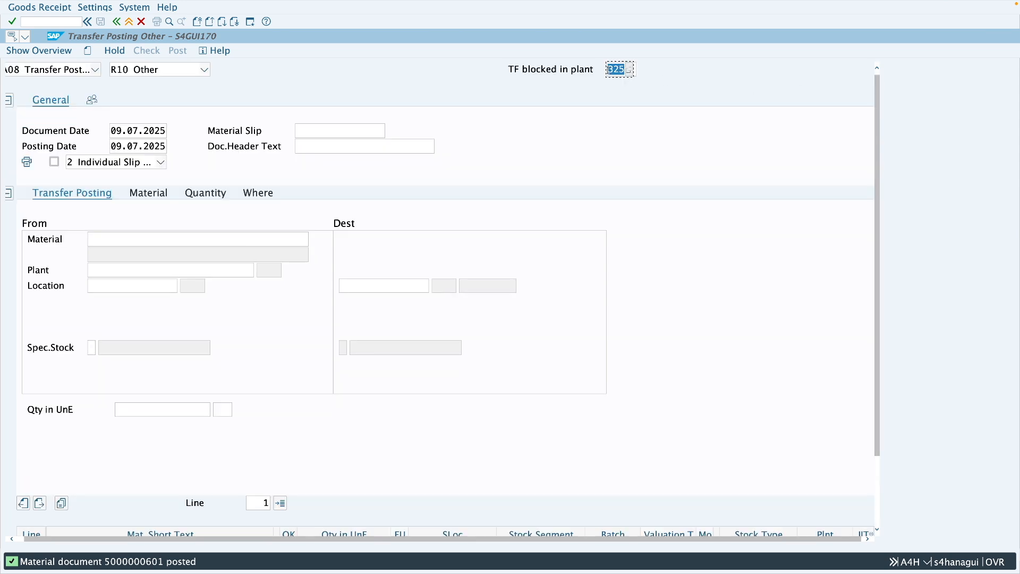
{"action": "type", "text": "321"}
{"action": "key", "text": "Return"}
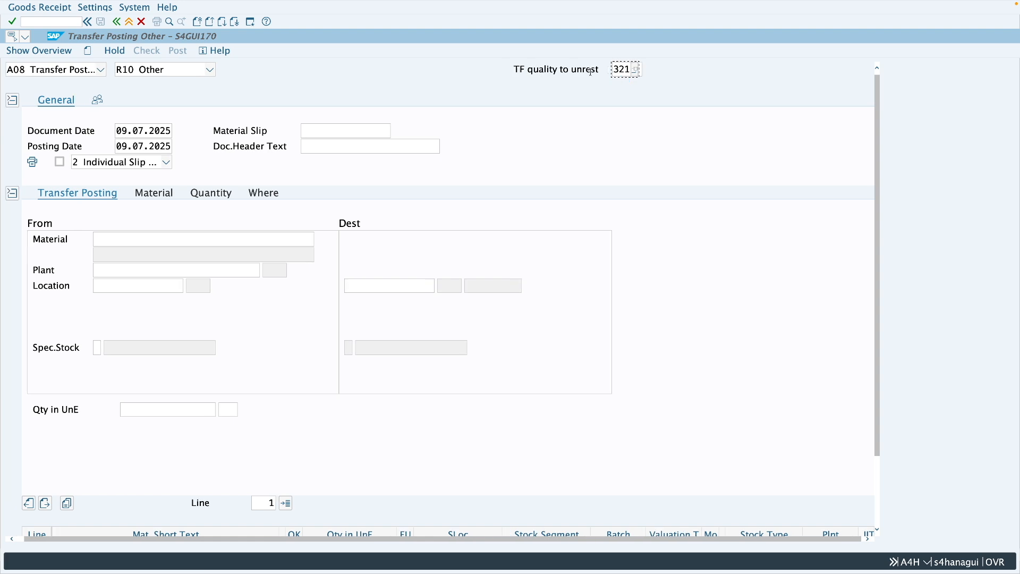
Fill in the 321 transfer's source with material 20531, plant Z286 and storage location 0002
{"action": "left_click", "coordinate": [200, 243]}
{"action": "left_click", "coordinate": [140, 243]}
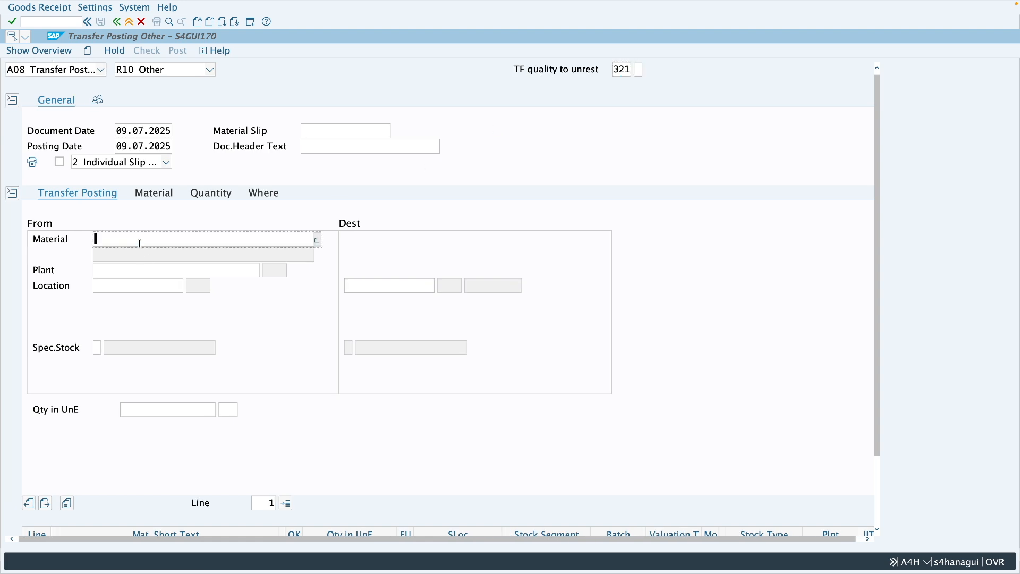
{"action": "type", "text": "20531"}
{"action": "left_click", "coordinate": [132, 272]}
{"action": "type", "text": "z286"}
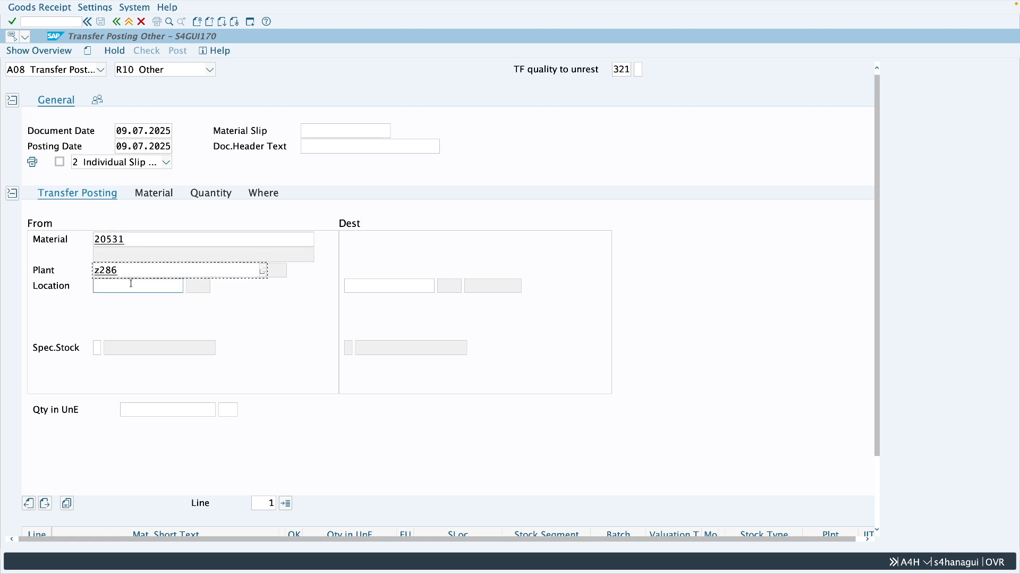
{"action": "left_click", "coordinate": [131, 284]}
{"action": "type", "text": "0002"}
{"action": "key", "text": "Return"}
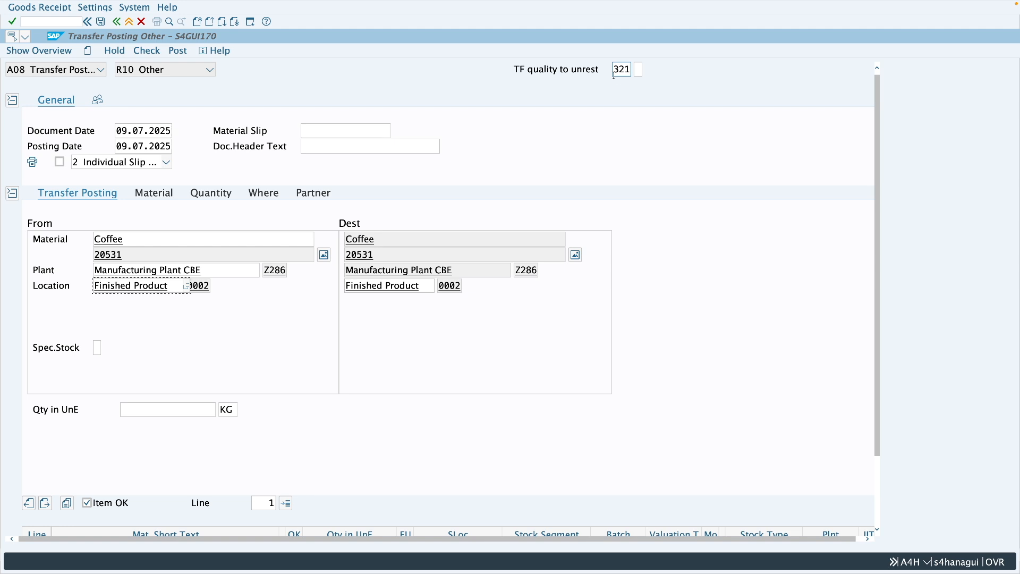
Change the destination storage location of the 321 transfer to 0001
{"action": "left_click_drag", "start_coordinate": [420, 286], "coordinate": [345, 287]}
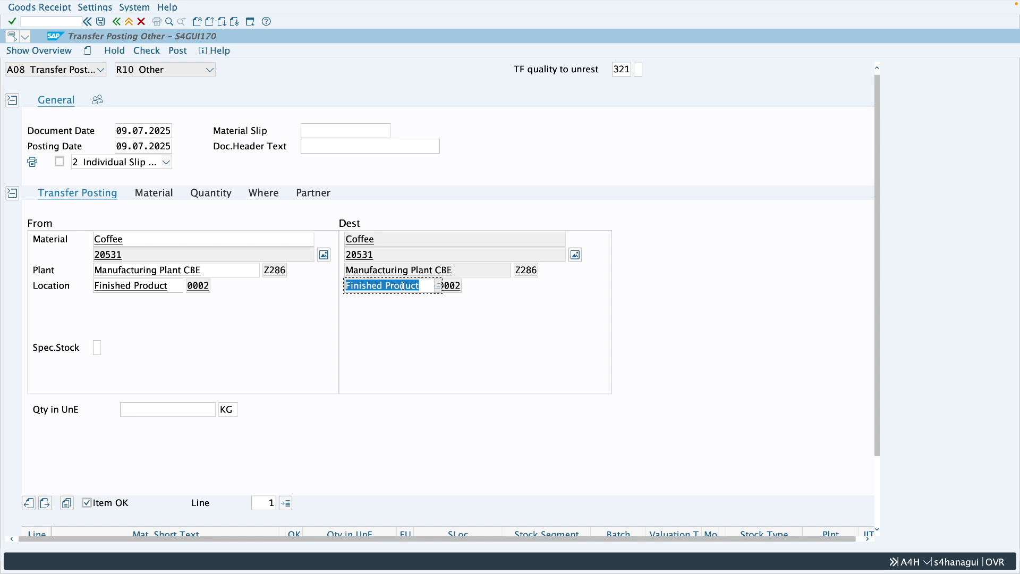
{"action": "left_click_drag", "start_coordinate": [417, 285], "coordinate": [347, 285]}
{"action": "type", "text": "0001"}
{"action": "key", "text": "Return"}
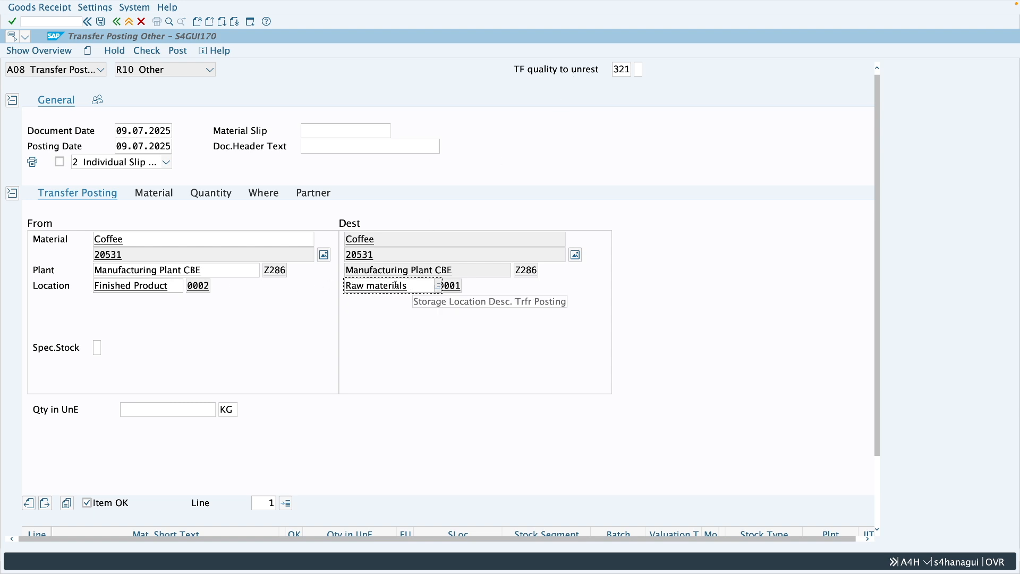
Post the 321 transfer with a quantity of 2 KG and refresh the stock overview of material 20531
{"action": "double_click", "coordinate": [209, 290]}
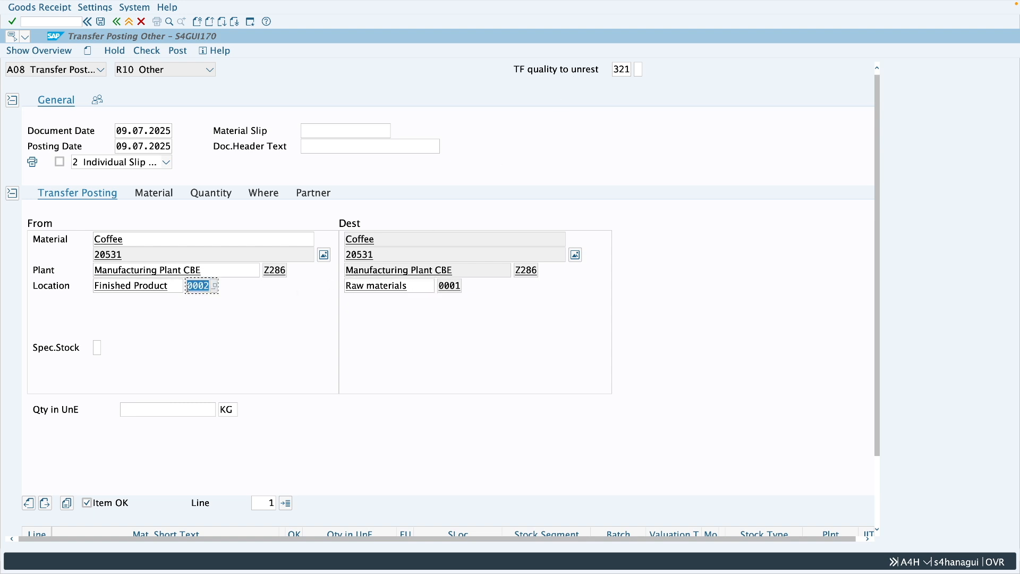
{"action": "double_click", "coordinate": [457, 287]}
{"action": "left_click", "coordinate": [187, 413]}
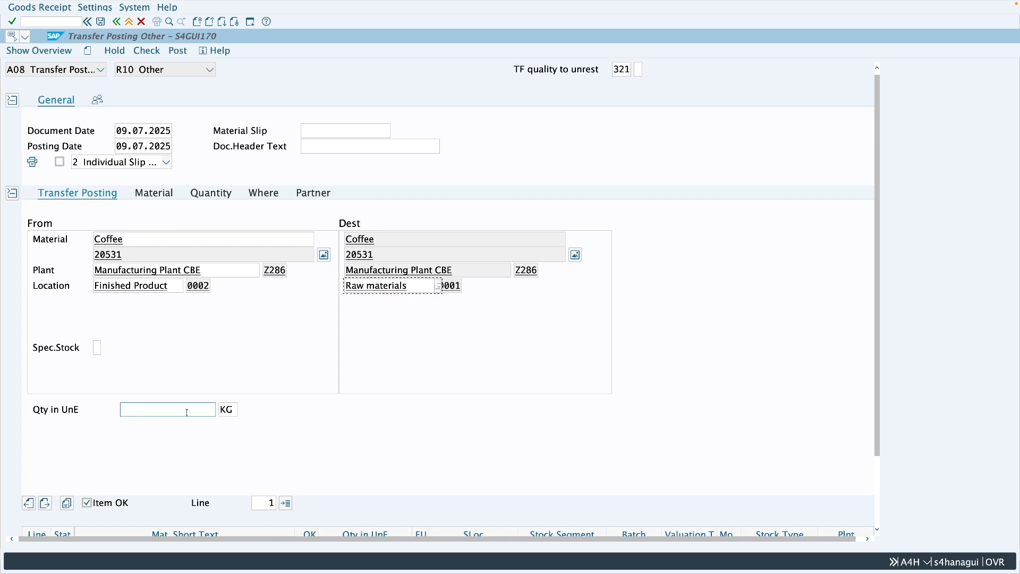
{"action": "type", "text": "2"}
{"action": "key", "text": "Return"}
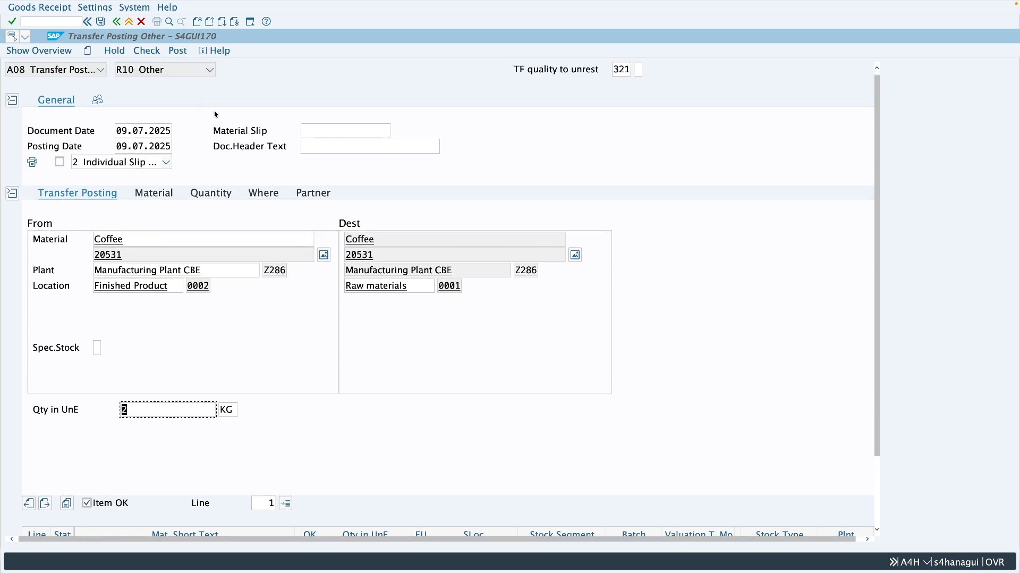
{"action": "left_click", "coordinate": [178, 54]}
{"action": "left_click", "coordinate": [345, 280]}
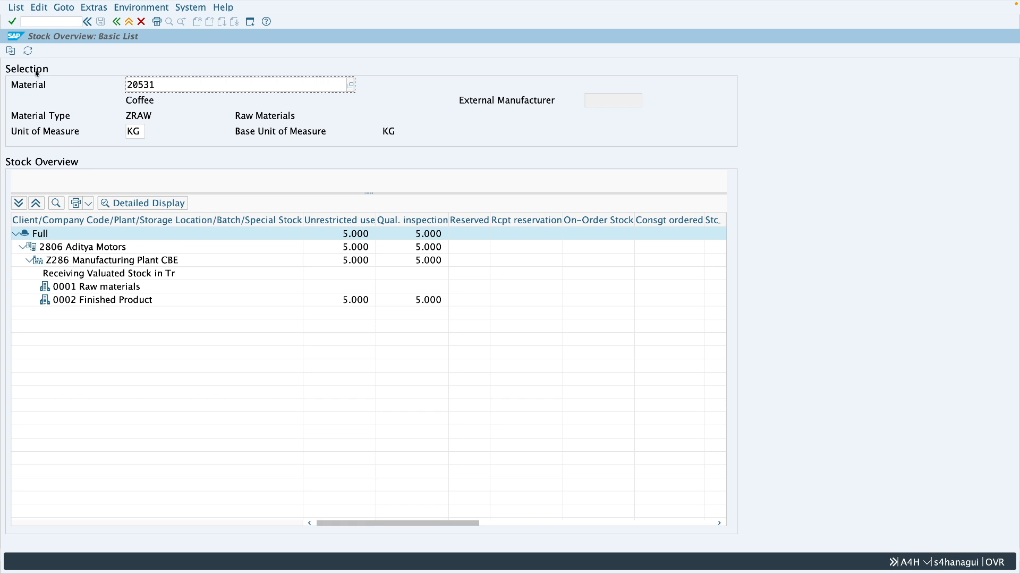
{"action": "left_click", "coordinate": [28, 51]}
Return to the goods movement posting and change it to Remove from Storage with movement type 313
{"action": "key", "text": "ctrl+Right"}
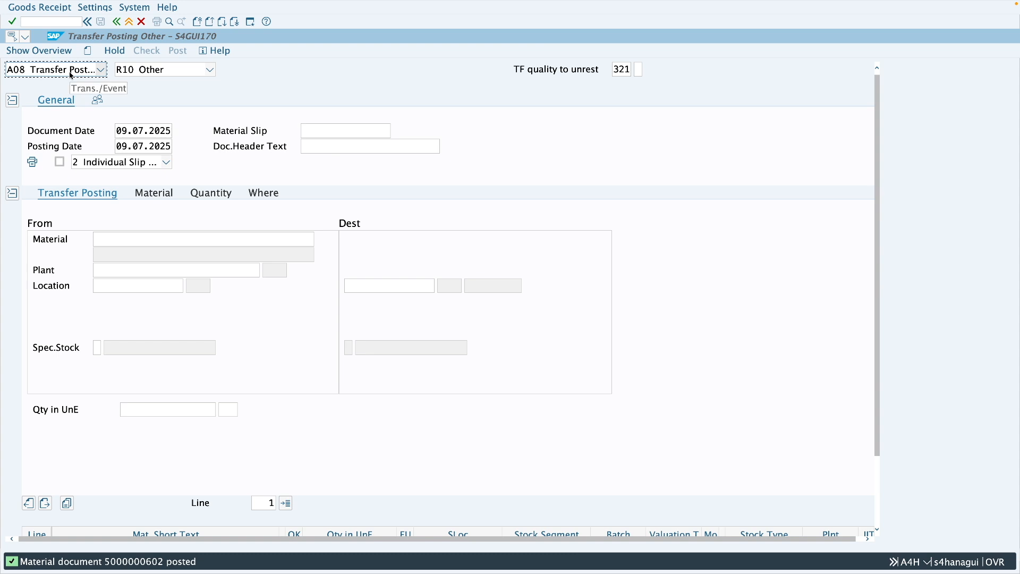
{"action": "left_click", "coordinate": [71, 75]}
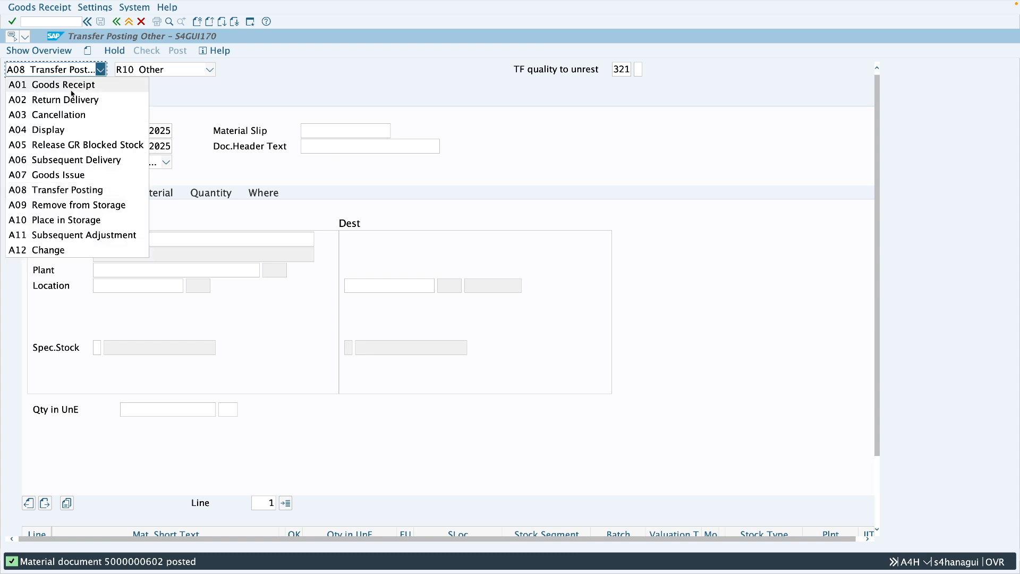
{"action": "left_click", "coordinate": [95, 206]}
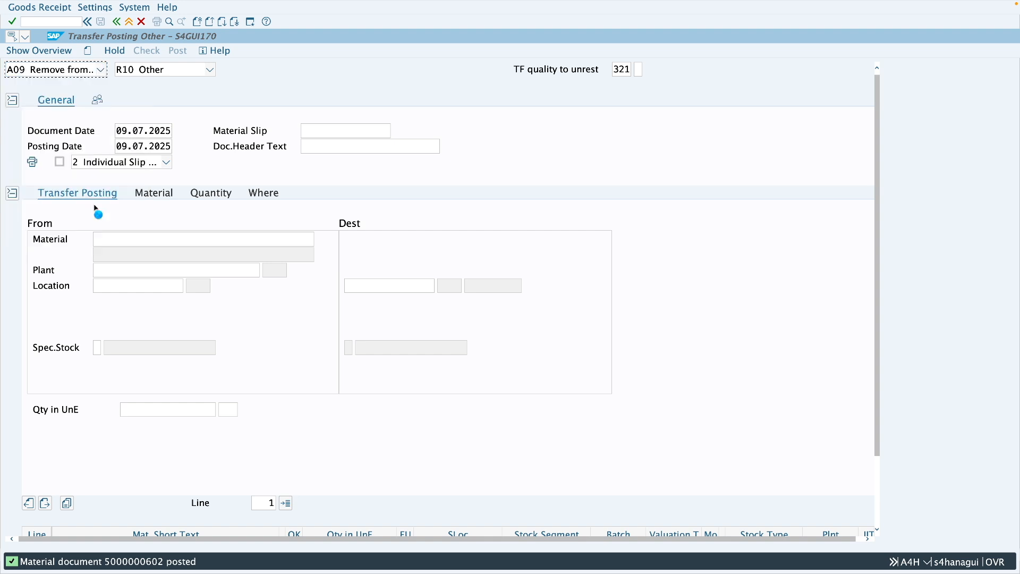
{"action": "left_click_drag", "start_coordinate": [635, 69], "coordinate": [614, 71]}
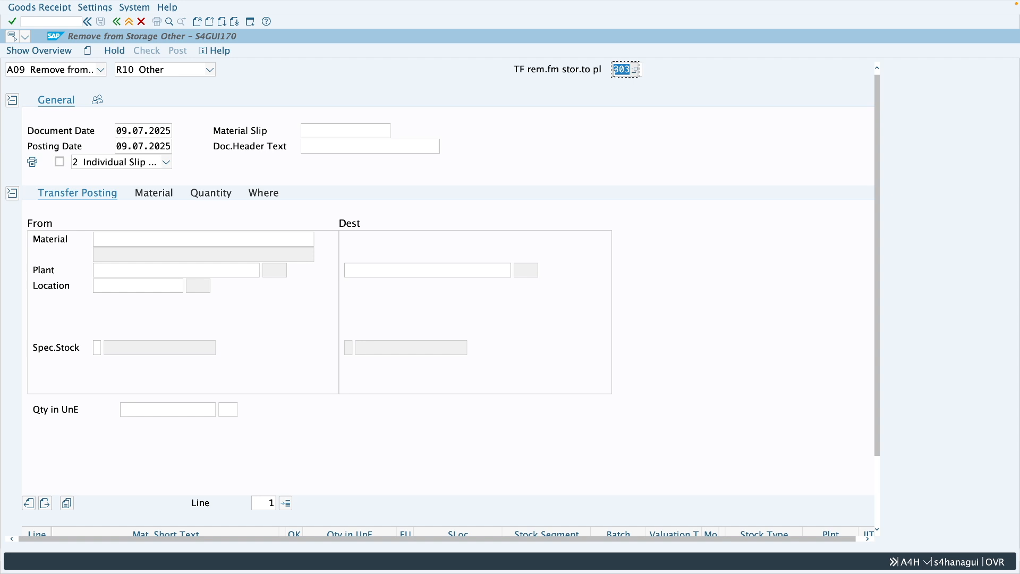
{"action": "type", "text": "313"}
{"action": "key", "text": "Return"}
Fill in the 313 removal's source with material 20531, plant Z286 and storage location 0001
{"action": "left_click", "coordinate": [197, 234]}
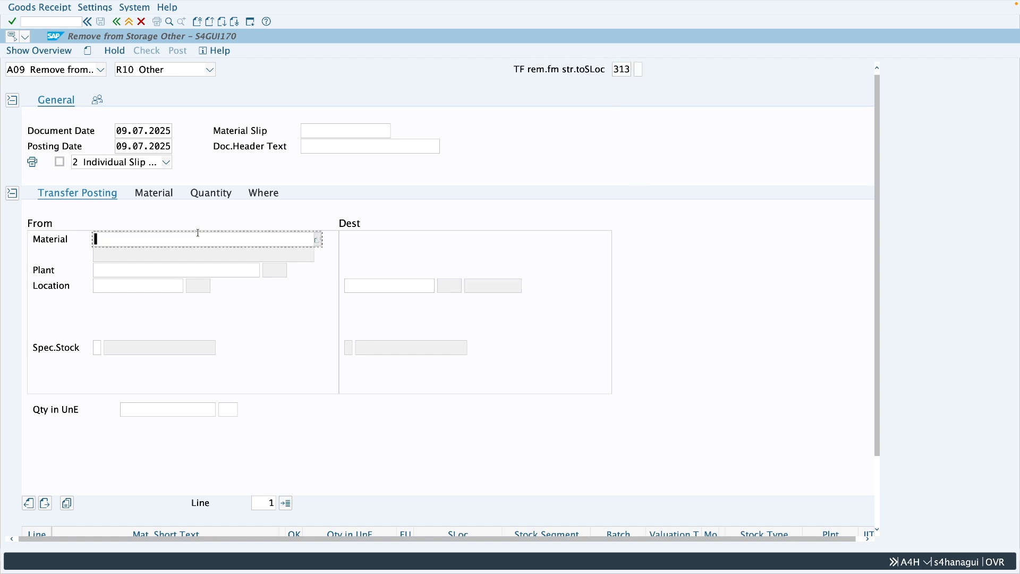
{"action": "type", "text": "20531"}
{"action": "key", "text": "Return"}
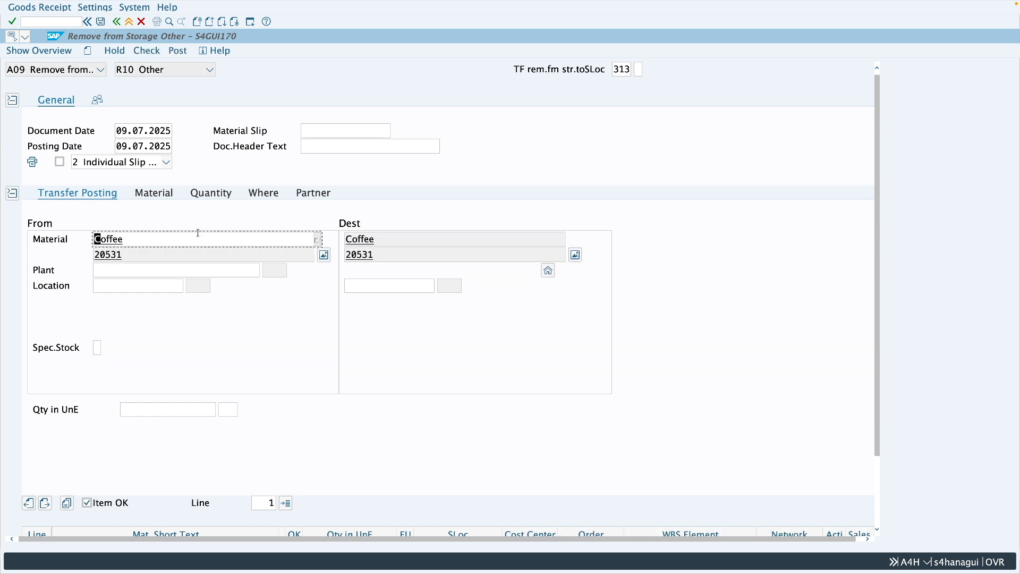
{"action": "left_click", "coordinate": [139, 269]}
{"action": "type", "text": "z2"}
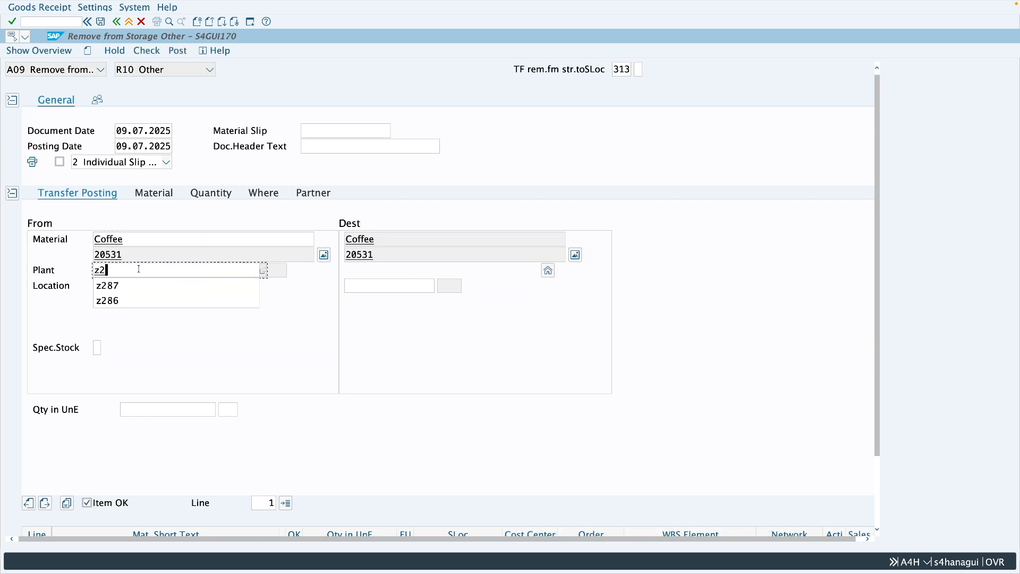
{"action": "type", "text": "86"}
{"action": "left_click", "coordinate": [136, 289]}
{"action": "type", "text": "0001"}
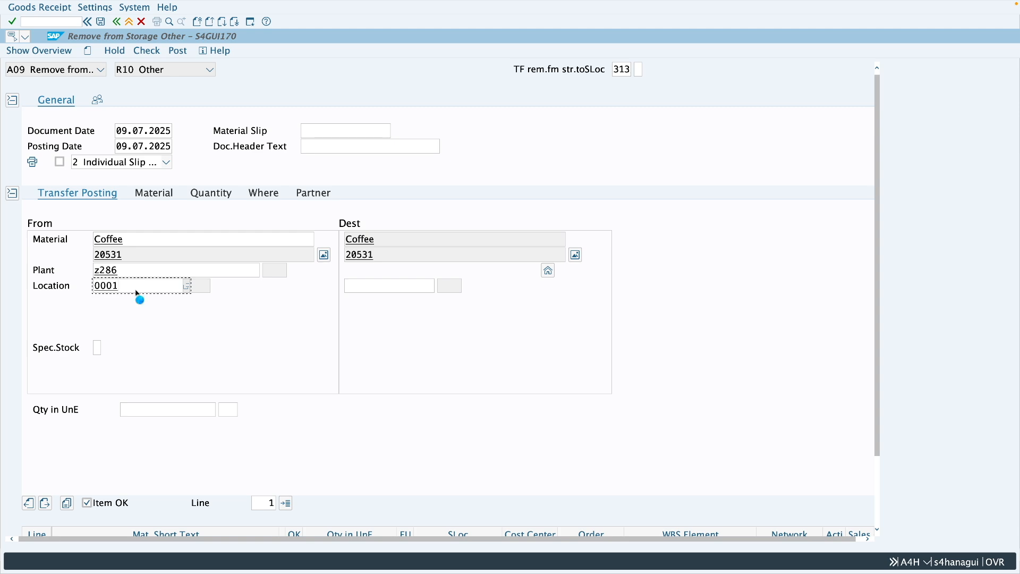
{"action": "key", "text": "Return"}
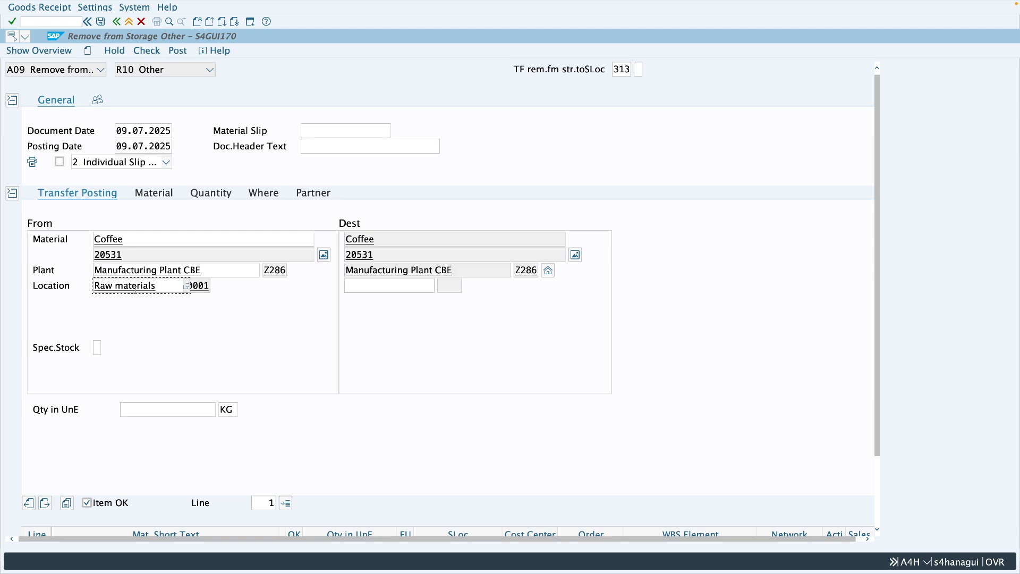
Check the available stock, and set the 313 removal's quantity to 1 KG and its destination storage location to 0002
{"action": "key", "text": "ctrl+Left"}
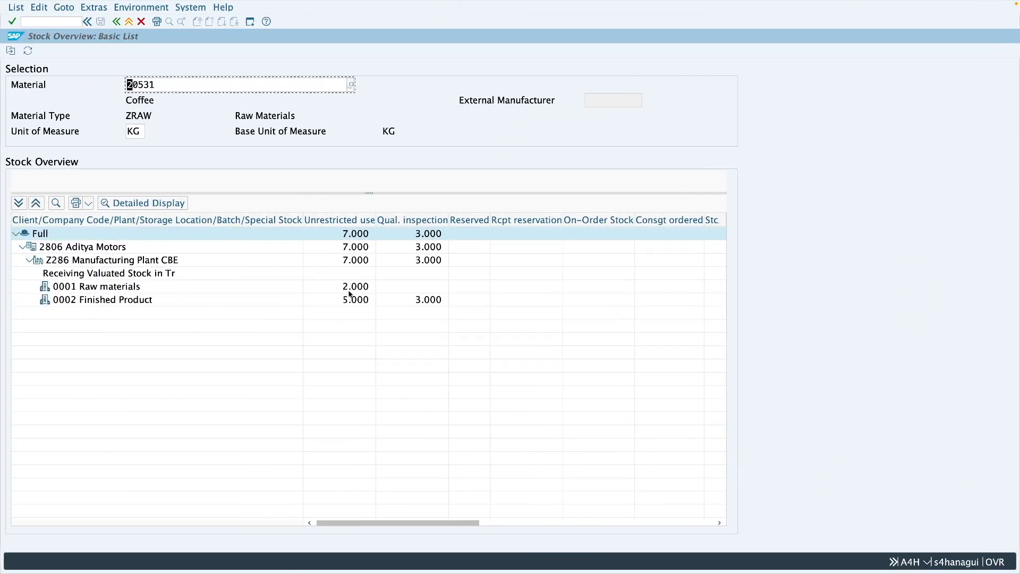
{"action": "key", "text": "ctrl+Right"}
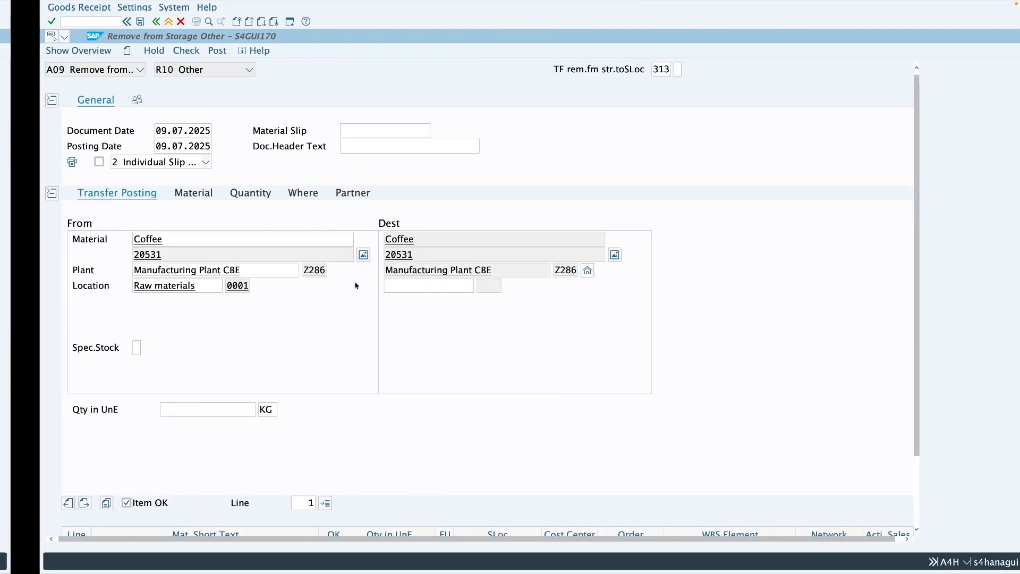
{"action": "left_click", "coordinate": [161, 410]}
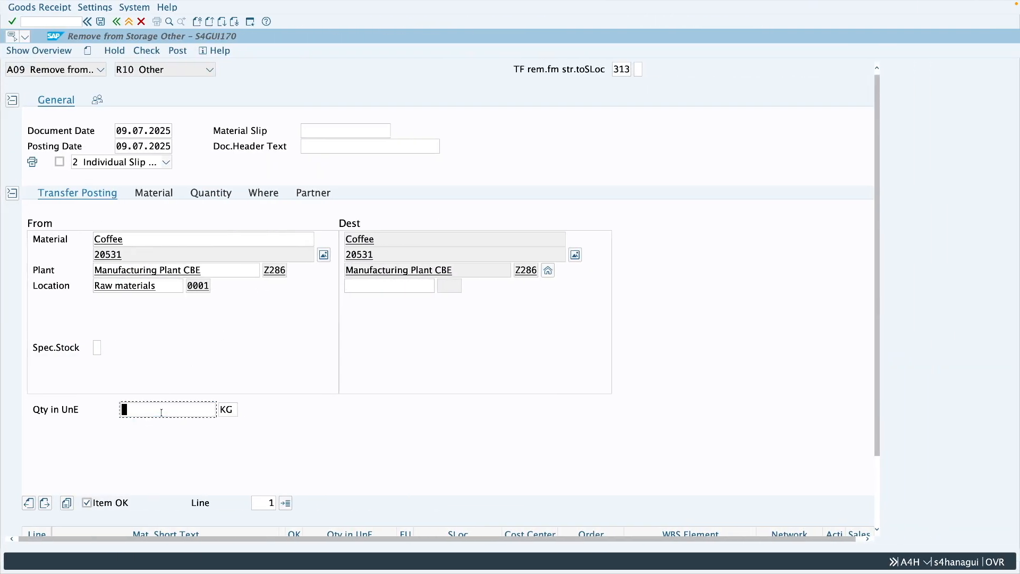
{"action": "type", "text": "1"}
{"action": "left_click", "coordinate": [379, 286]}
{"action": "type", "text": "000"}
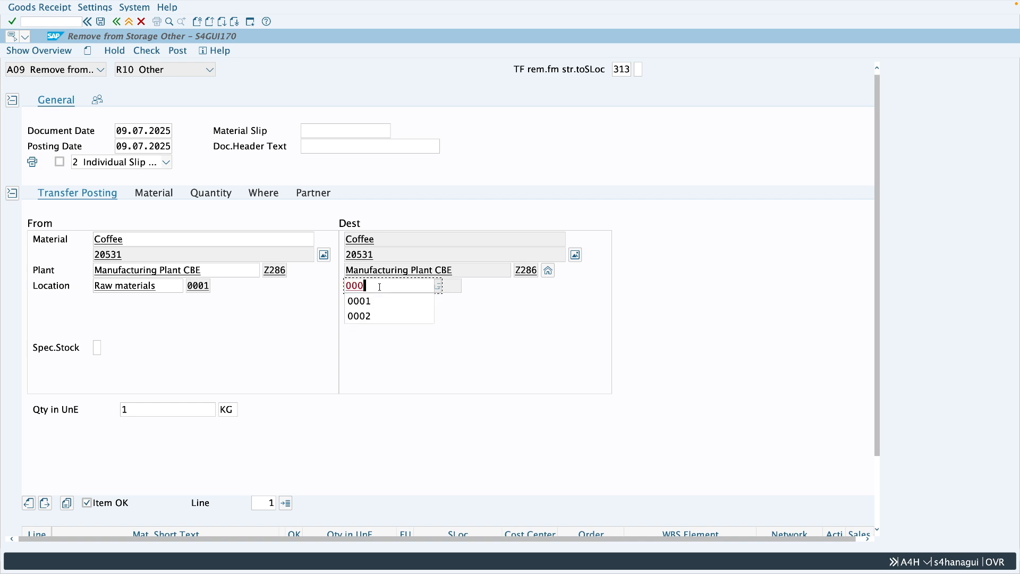
{"action": "type", "text": "2"}
{"action": "key", "text": "Return"}
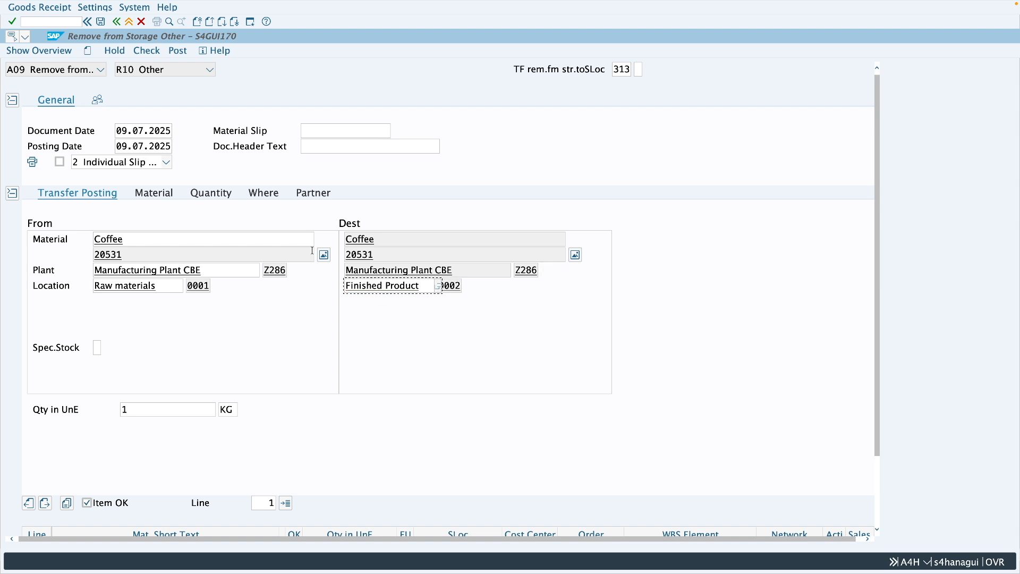
Check and post the 313 removal, and refresh the stock overview to examine its Transfer (SLoc) column
{"action": "left_click", "coordinate": [142, 51]}
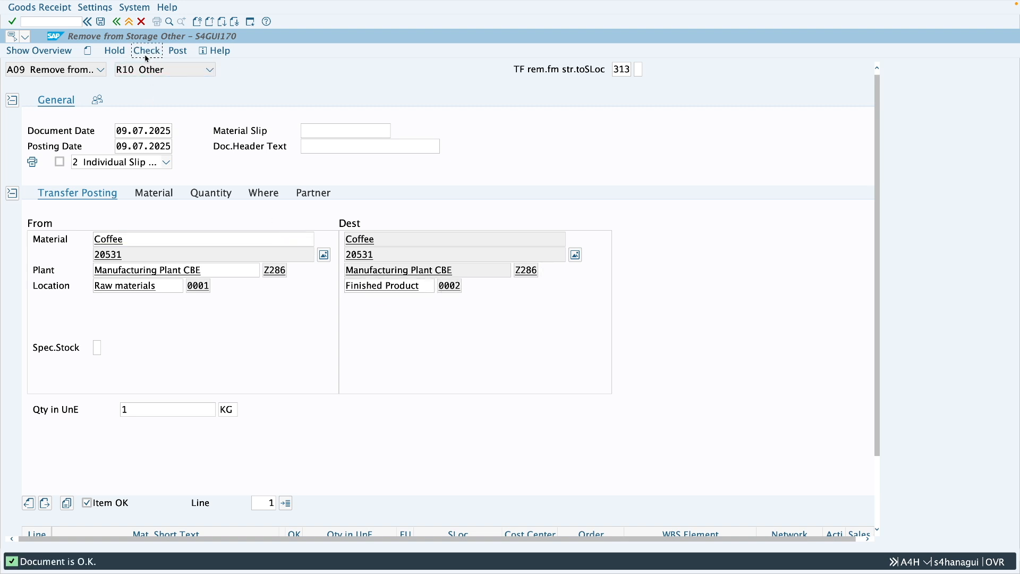
{"action": "left_click", "coordinate": [178, 53]}
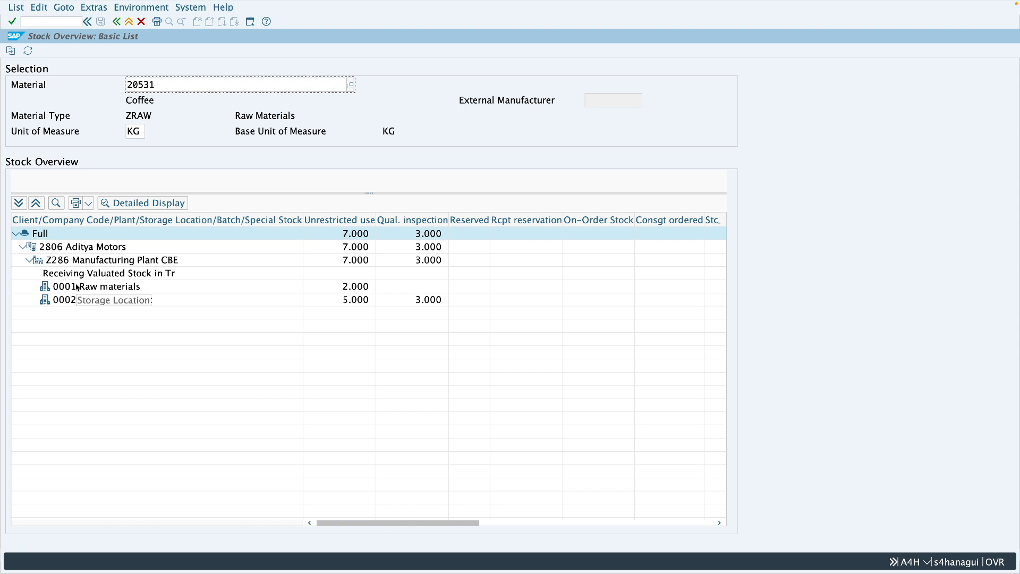
{"action": "left_click", "coordinate": [29, 53]}
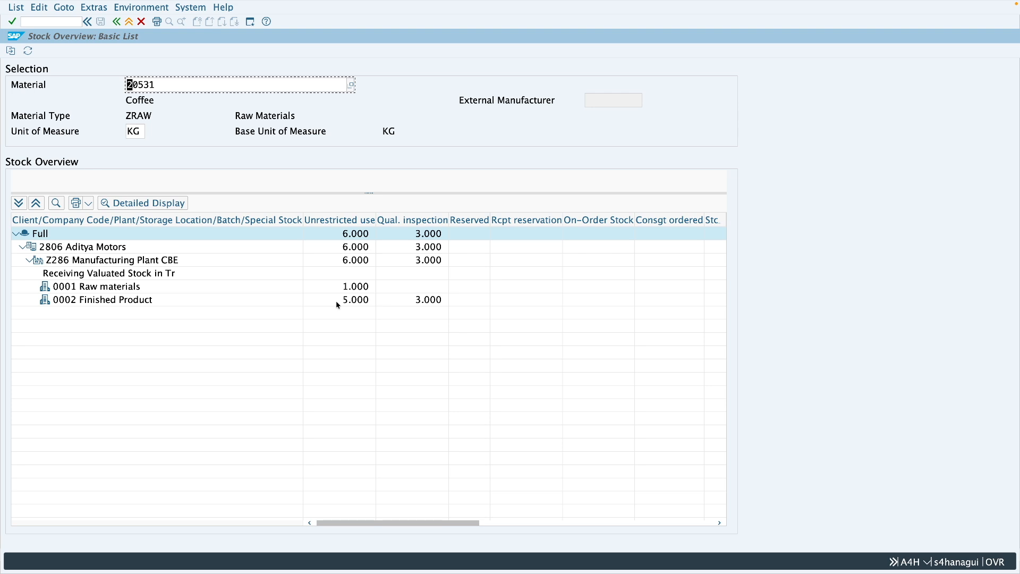
{"action": "left_click_drag", "start_coordinate": [448, 521], "coordinate": [550, 524]}
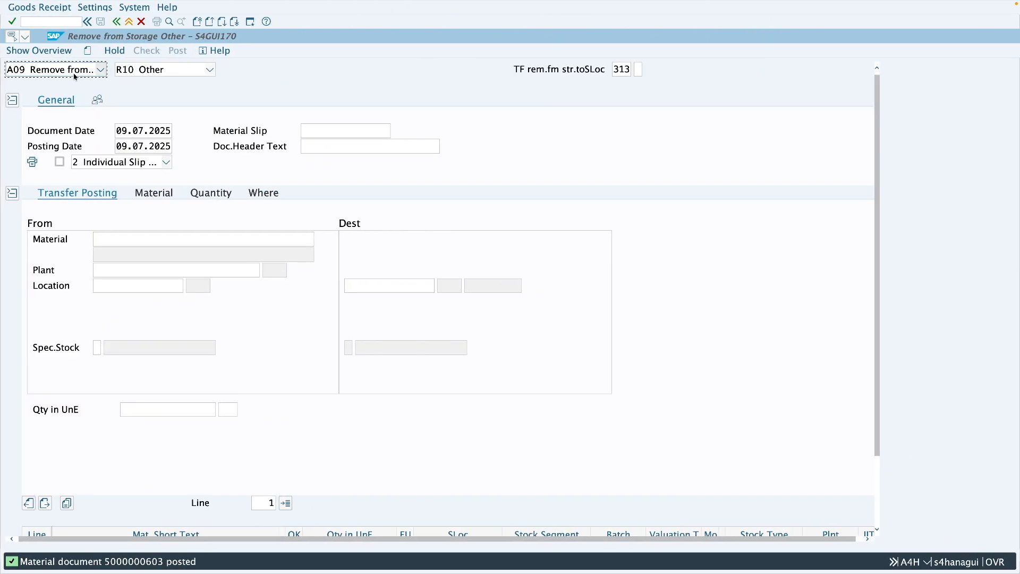
Change the action to Place in Storage with reference to the material document and load the 313 document just posted
{"action": "left_click", "coordinate": [100, 69]}
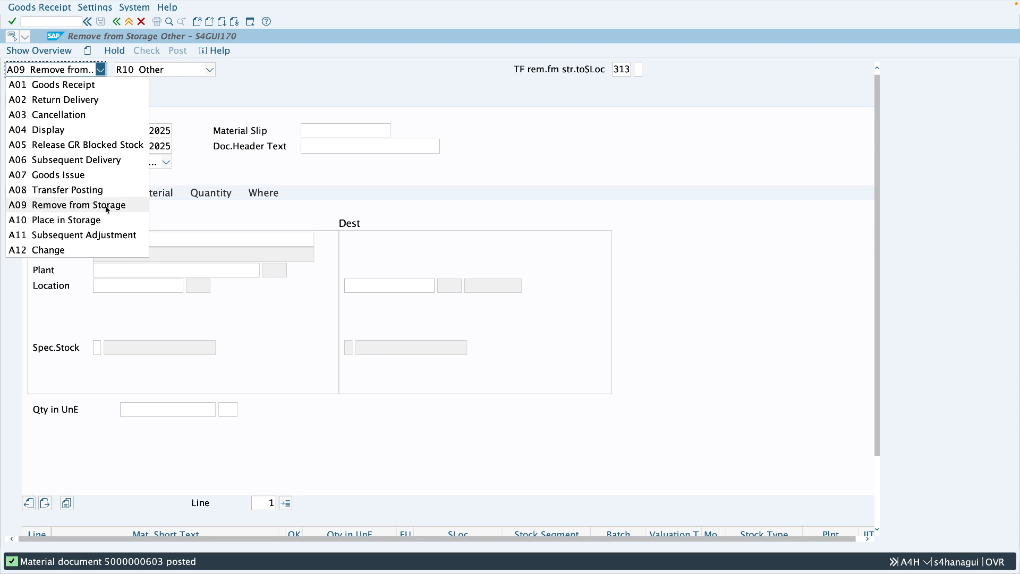
{"action": "left_click", "coordinate": [92, 221]}
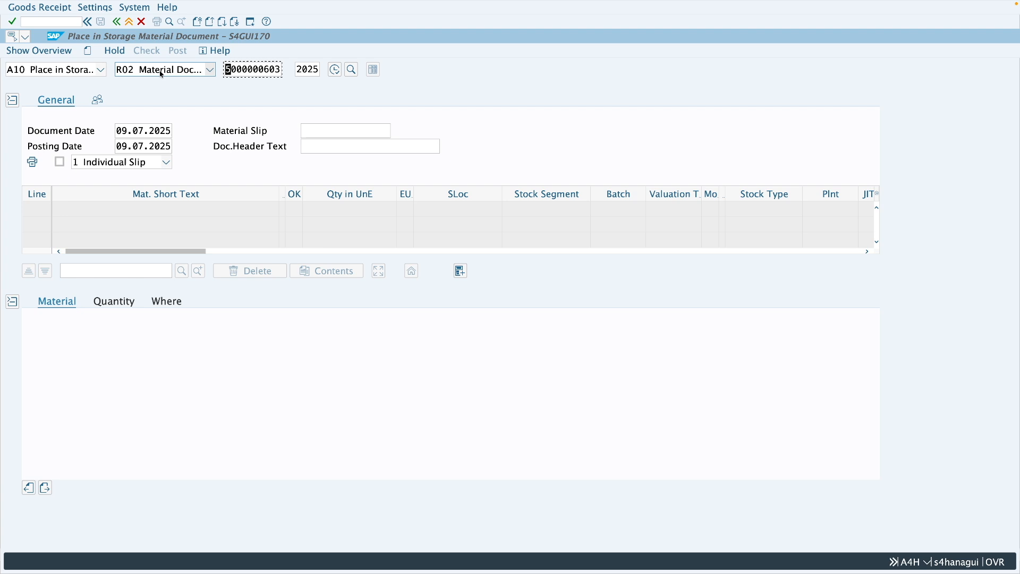
{"action": "left_click_drag", "start_coordinate": [226, 70], "coordinate": [281, 70]}
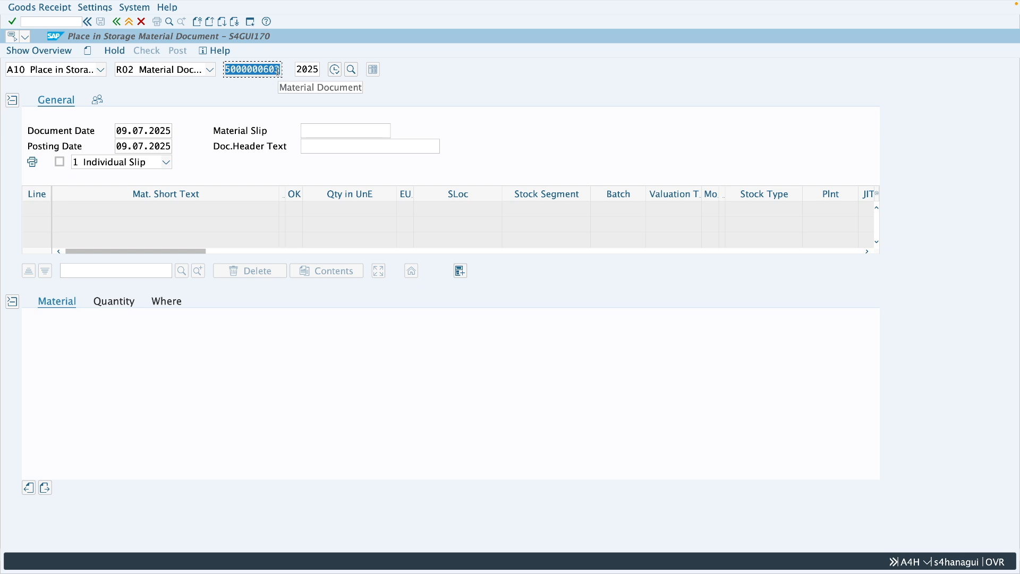
{"action": "key", "text": "Return"}
Review the Coffee item's movement type, plant and storage location, mark it as Item OK and post the placement in storage
{"action": "left_click", "coordinate": [166, 301]}
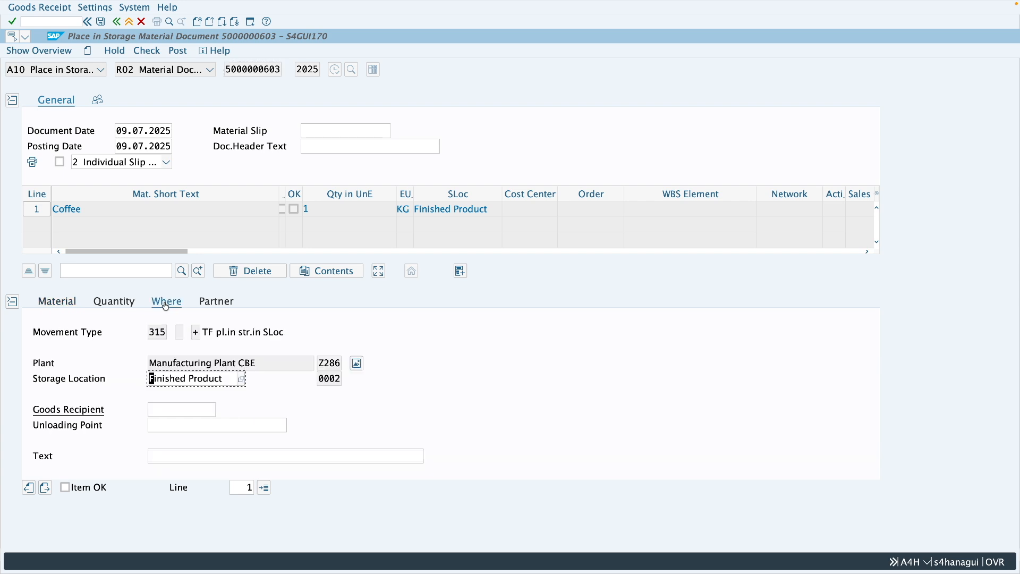
{"action": "left_click_drag", "start_coordinate": [165, 331], "coordinate": [150, 332]}
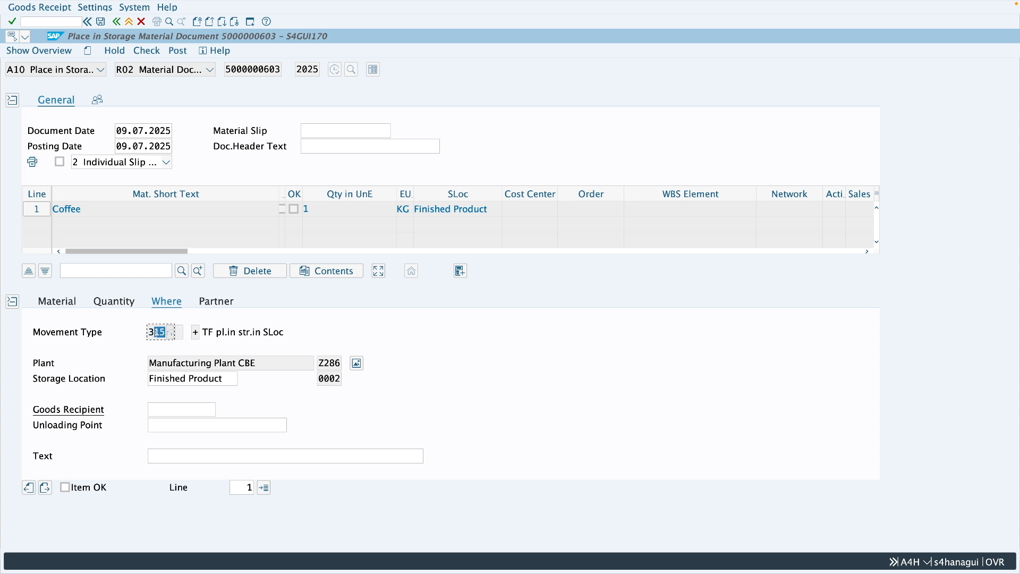
{"action": "left_click_drag", "start_coordinate": [224, 380], "coordinate": [148, 379]}
{"action": "left_click", "coordinate": [163, 379]}
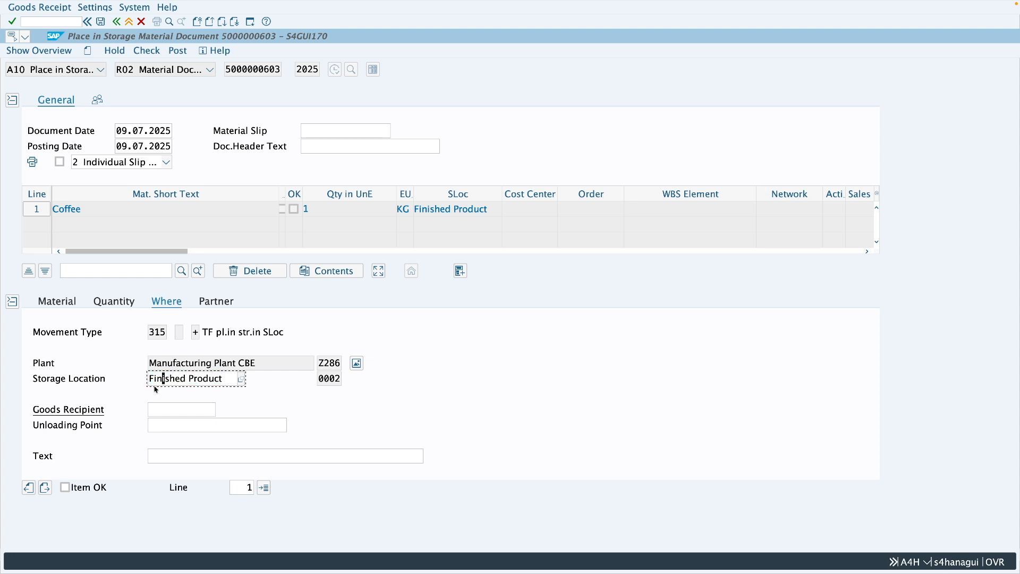
{"action": "left_click", "coordinate": [101, 489]}
{"action": "left_click_drag", "start_coordinate": [341, 379], "coordinate": [319, 379]}
{"action": "left_click", "coordinate": [330, 364]}
{"action": "left_click", "coordinate": [184, 55]}
Refresh the stock overview and examine the unrestricted and Transfer (SLoc) stock of storage locations 0001 and 0002
{"action": "key", "text": "ctrl+Left"}
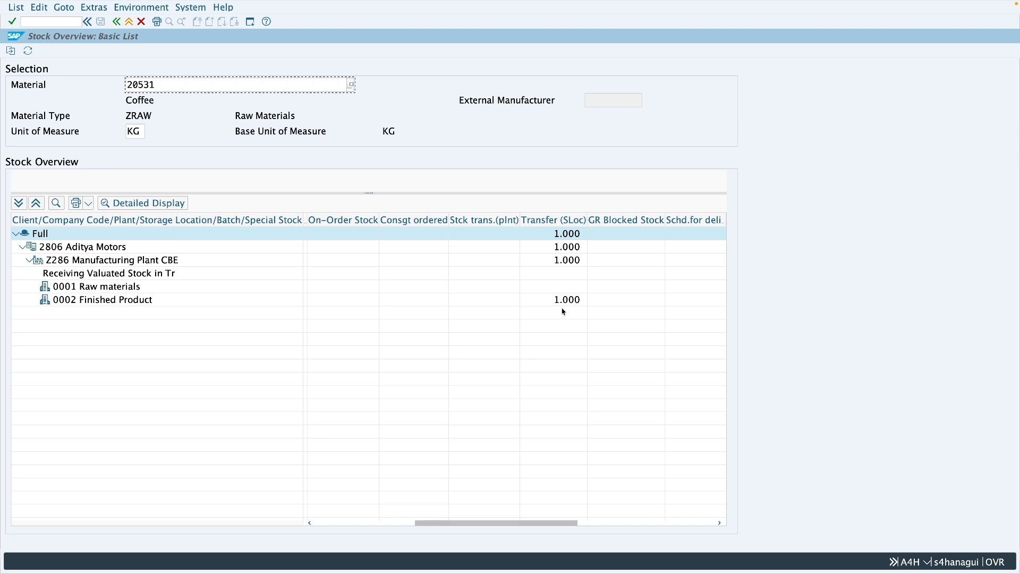
{"action": "left_click", "coordinate": [29, 52]}
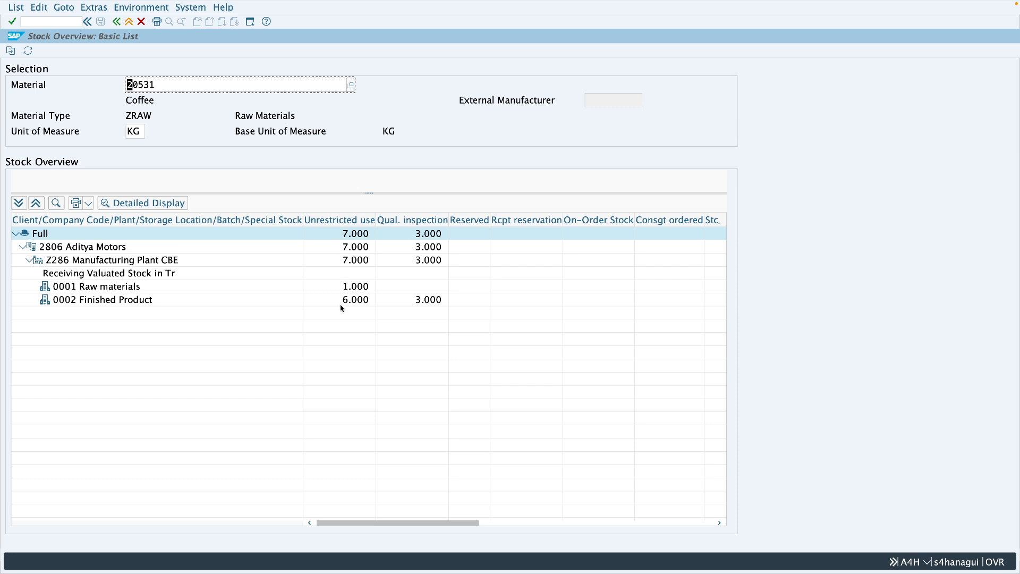
{"action": "left_click_drag", "start_coordinate": [467, 523], "coordinate": [585, 524]}
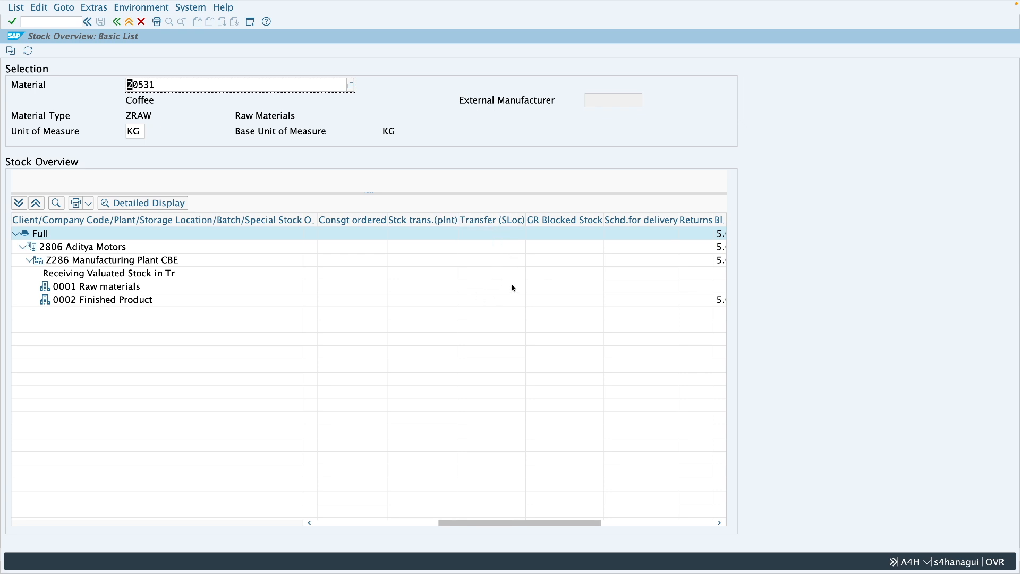
{"action": "left_click_drag", "start_coordinate": [506, 526], "coordinate": [385, 526]}
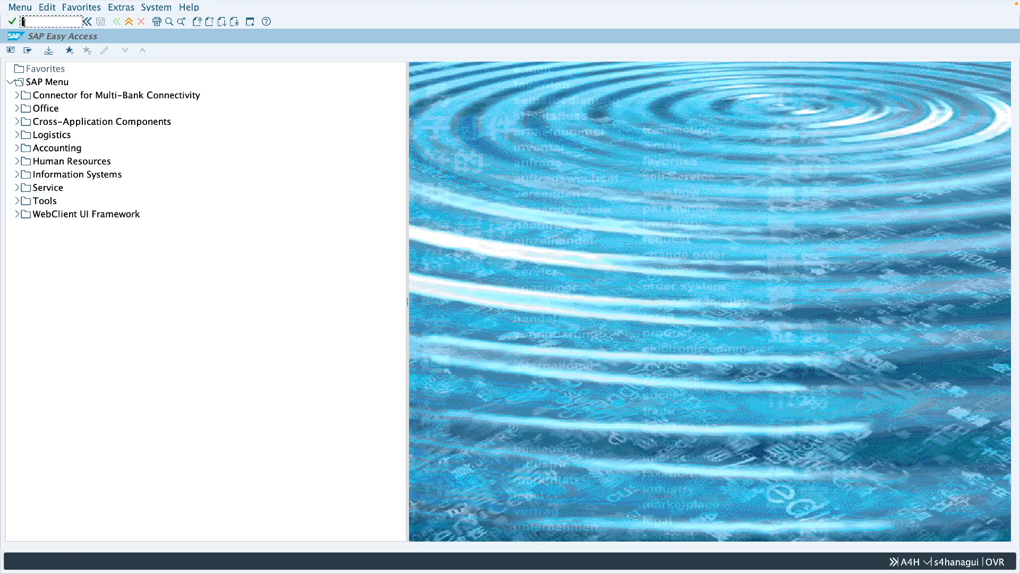
Start transaction mb21 to create a reservation
{"action": "type", "text": "mb"}
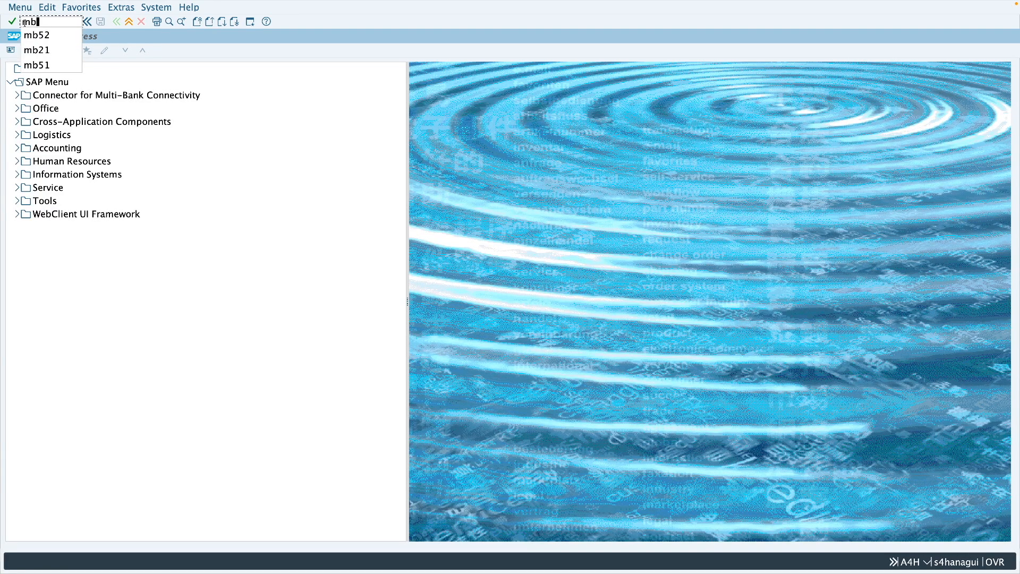
{"action": "type", "text": "21"}
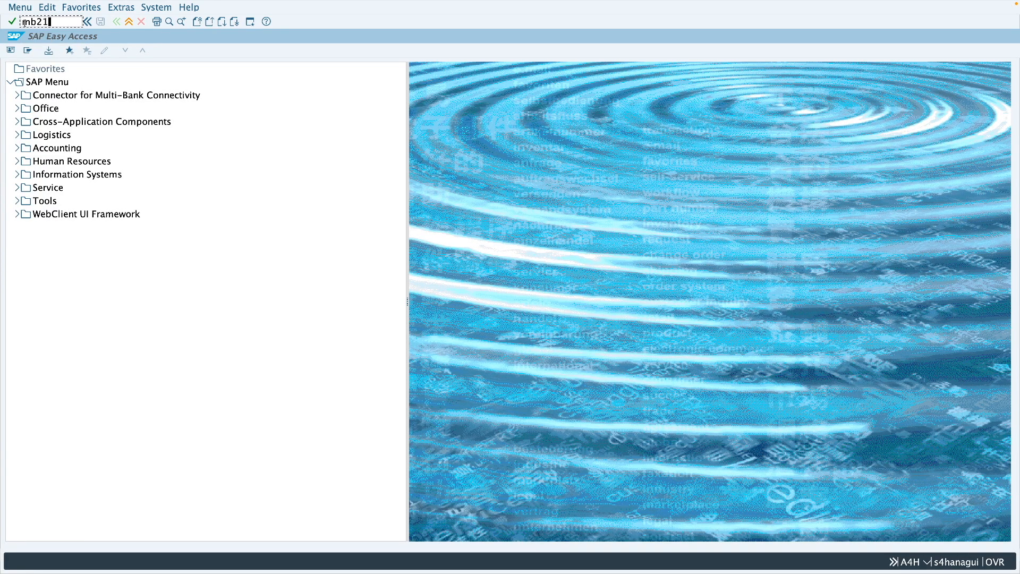
{"action": "key", "text": "Return"}
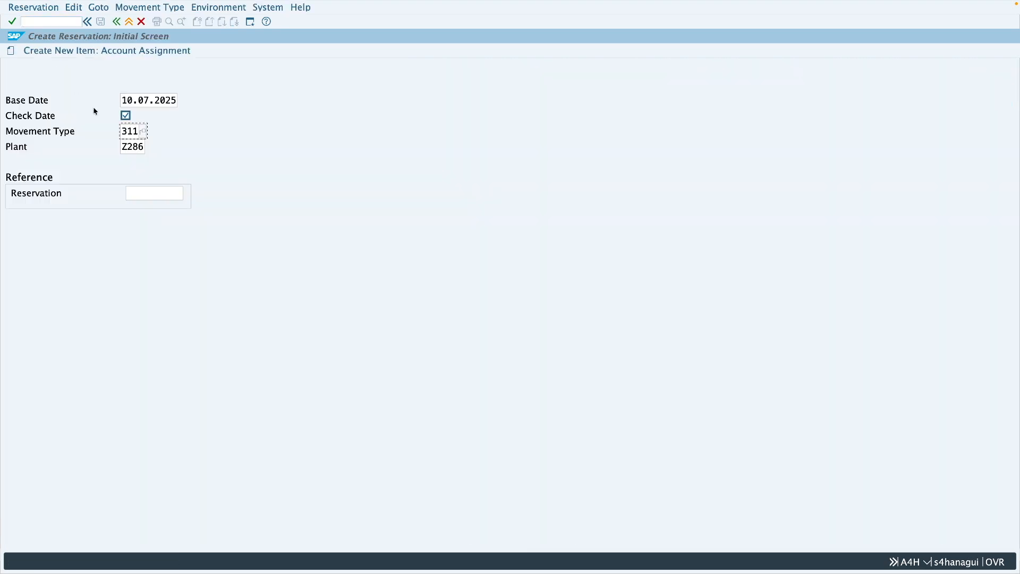
Open the reservation's item entry for movement type 311 in plant Z286 and set the receiving storage location to 0002
{"action": "left_click_drag", "start_coordinate": [122, 131], "coordinate": [138, 131]}
{"action": "double_click", "coordinate": [142, 148]}
{"action": "left_click", "coordinate": [137, 130]}
{"action": "key", "text": "Return"}
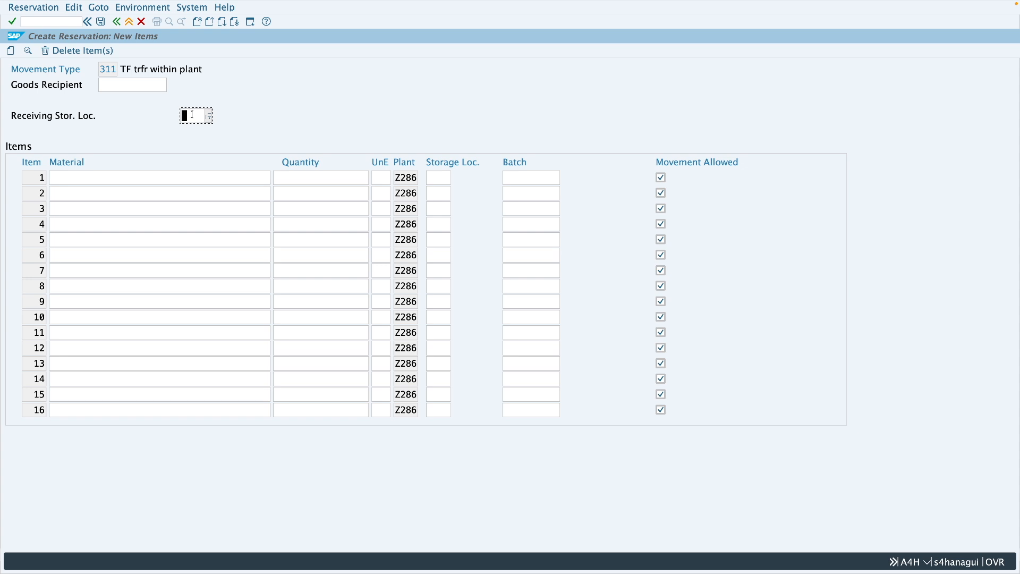
{"action": "type", "text": "0002"}
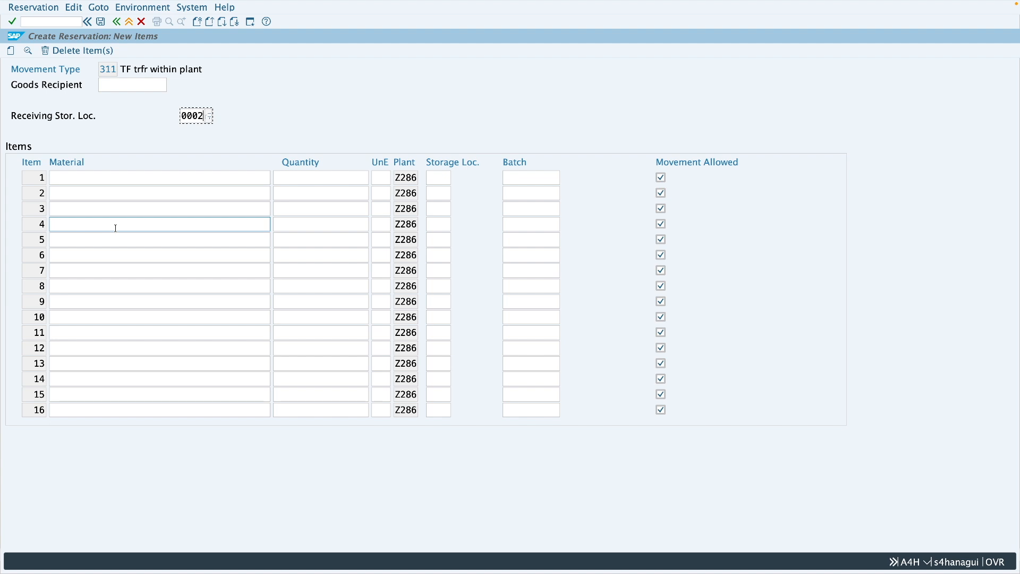
Add materials 20531 and 20541 as the first two reservation items with a quantity of 1 each
{"action": "left_click", "coordinate": [84, 178]}
{"action": "left_click", "coordinate": [84, 179]}
{"action": "left_click", "coordinate": [78, 208]}
{"action": "left_click", "coordinate": [77, 193]}
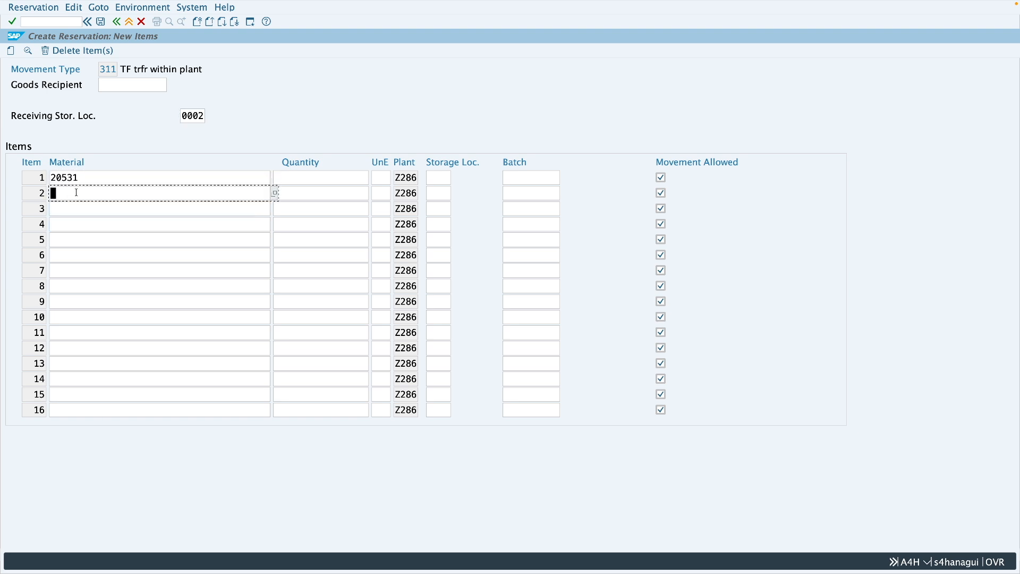
{"action": "left_click", "coordinate": [77, 193]}
{"action": "left_click", "coordinate": [77, 209]}
{"action": "left_click", "coordinate": [277, 179]}
{"action": "type", "text": "1"}
{"action": "left_click", "coordinate": [279, 193]}
{"action": "type", "text": "1"}
Set the issuing storage location of both reservation items to 0001
{"action": "left_click", "coordinate": [445, 192]}
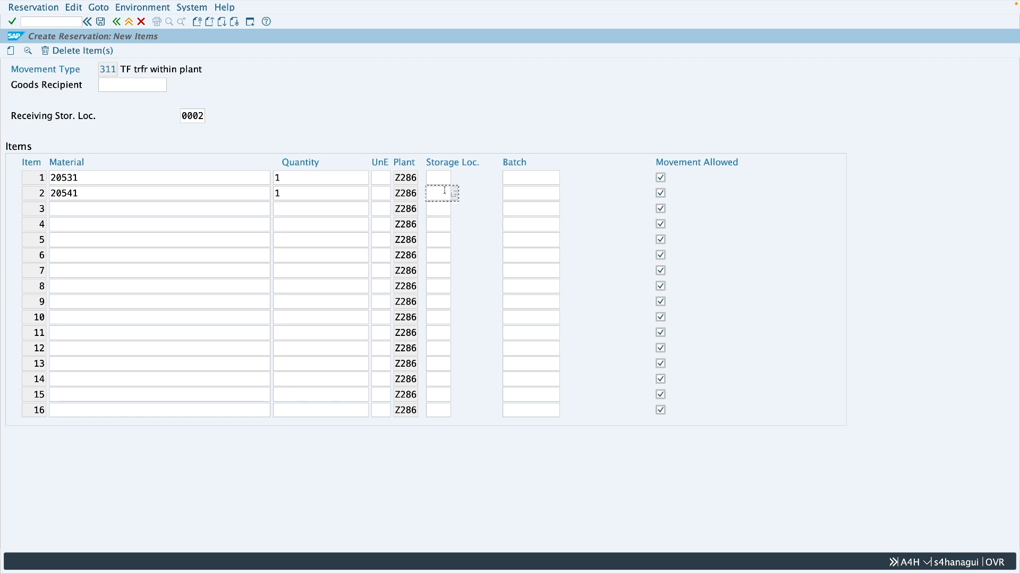
{"action": "left_click", "coordinate": [442, 178]}
{"action": "type", "text": "0001"}
{"action": "left_click", "coordinate": [442, 192]}
{"action": "type", "text": "0001"}
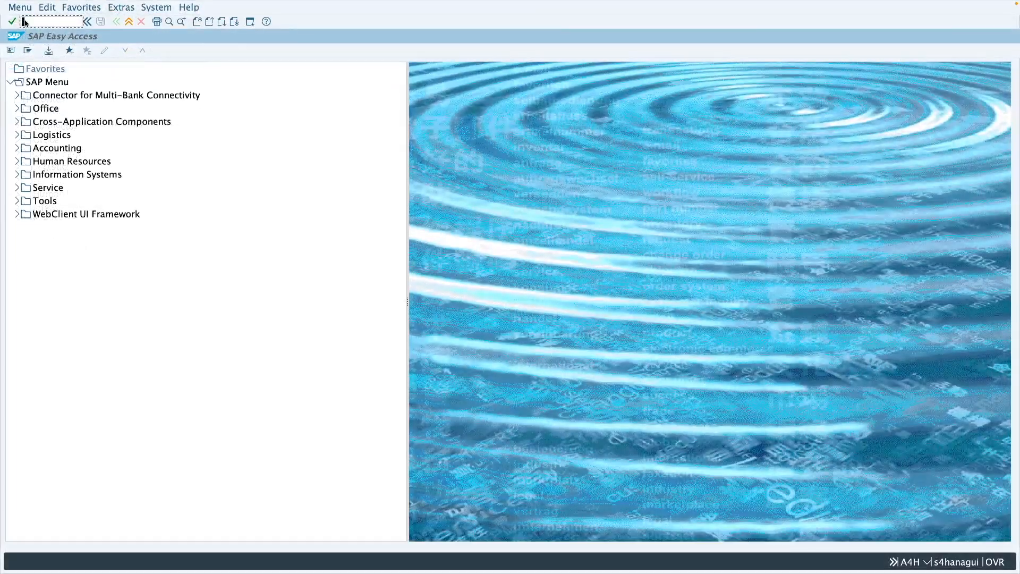
Run the warehouse stock report mb52 for materials 20541 and 20531 and examine their unrestricted stock per storage location
{"action": "type", "text": "mb52"}
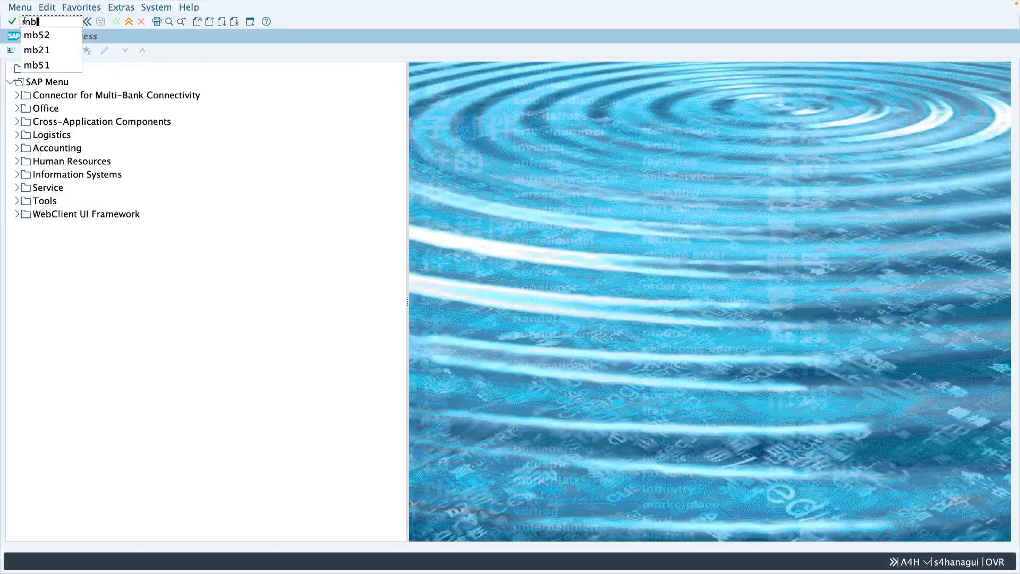
{"action": "key", "text": "Return"}
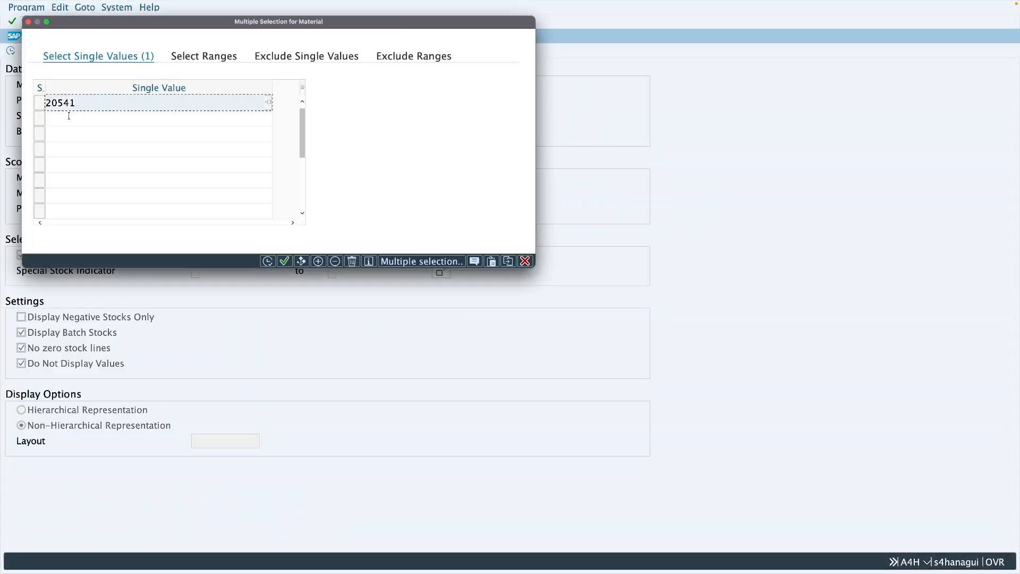
{"action": "left_click", "coordinate": [69, 116]}
{"action": "type", "text": "20531"}
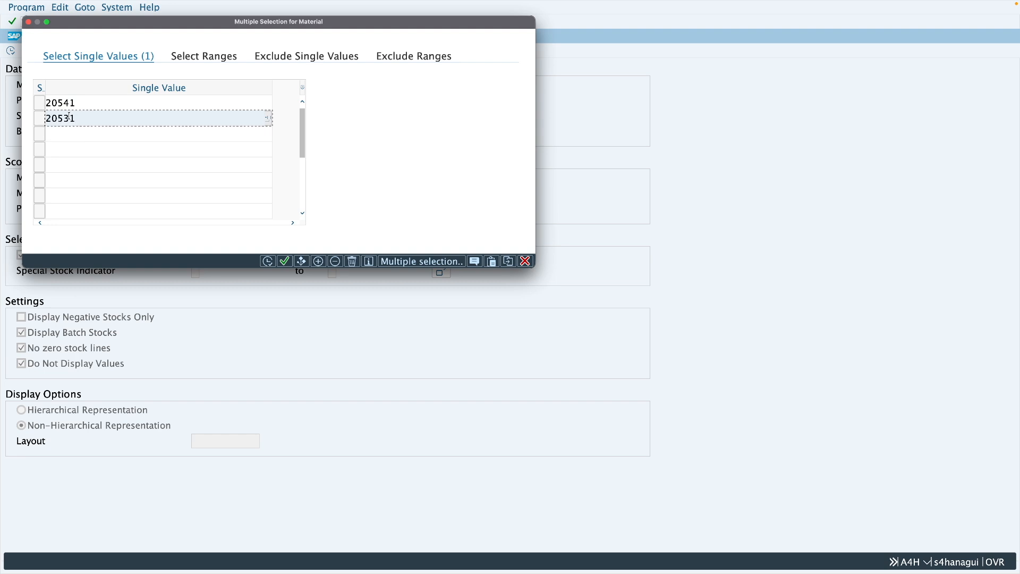
{"action": "left_click", "coordinate": [268, 260]}
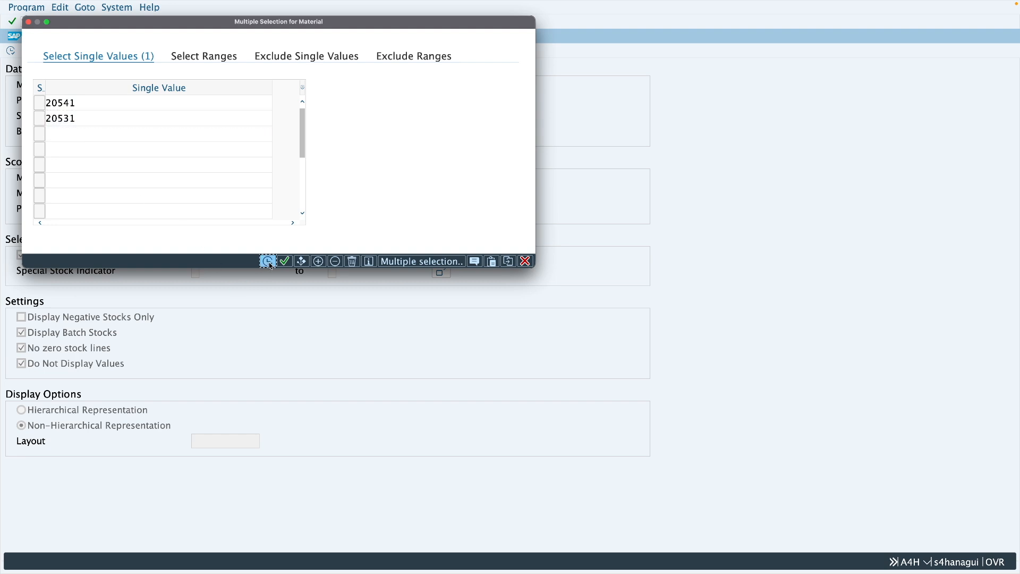
{"action": "left_click", "coordinate": [10, 51]}
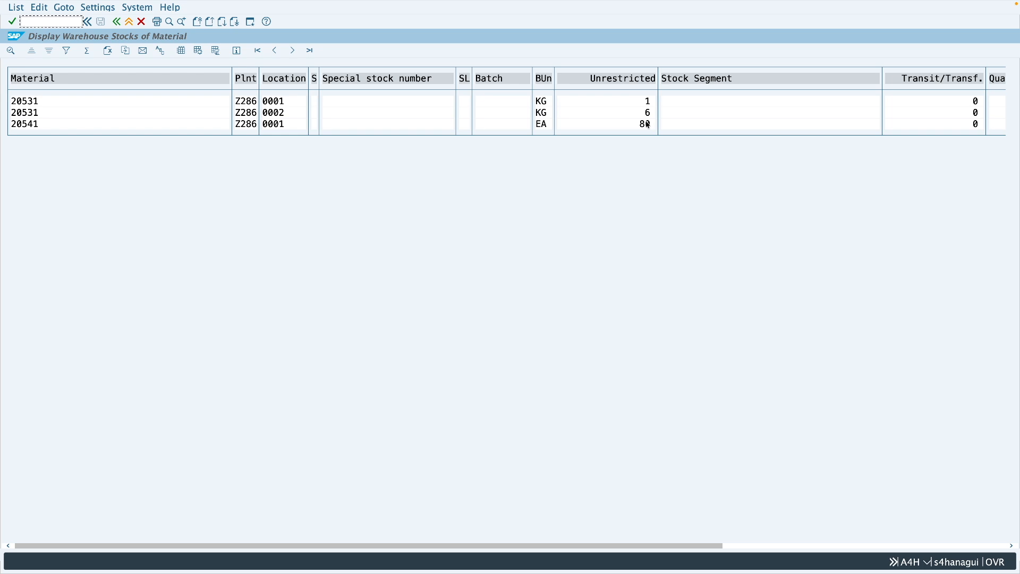
{"action": "left_click", "coordinate": [270, 112]}
{"action": "key", "text": "ctrl+Left"}
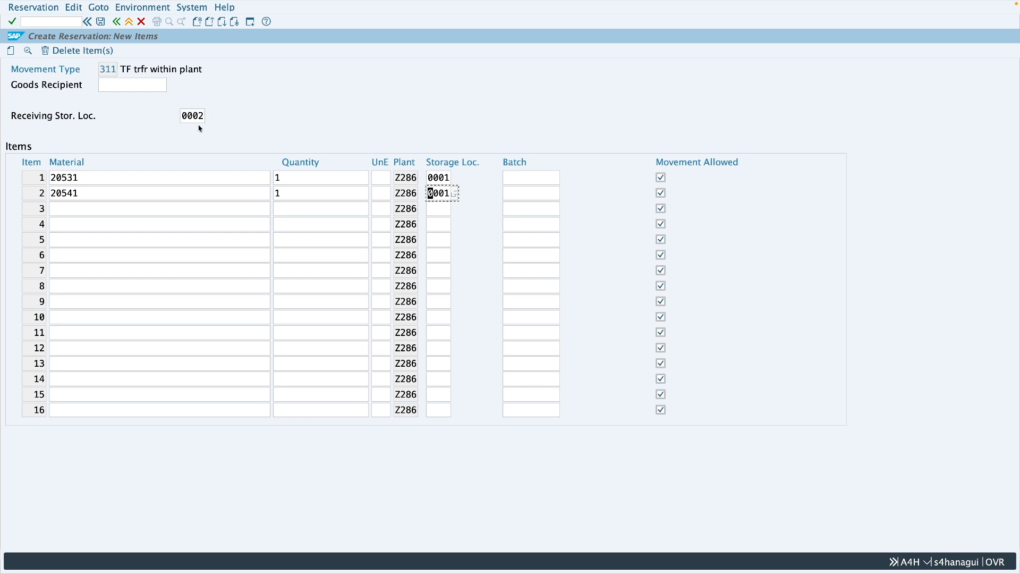
Save the two-item reservation and copy the new document number from the message details
{"action": "left_click", "coordinate": [102, 22]}
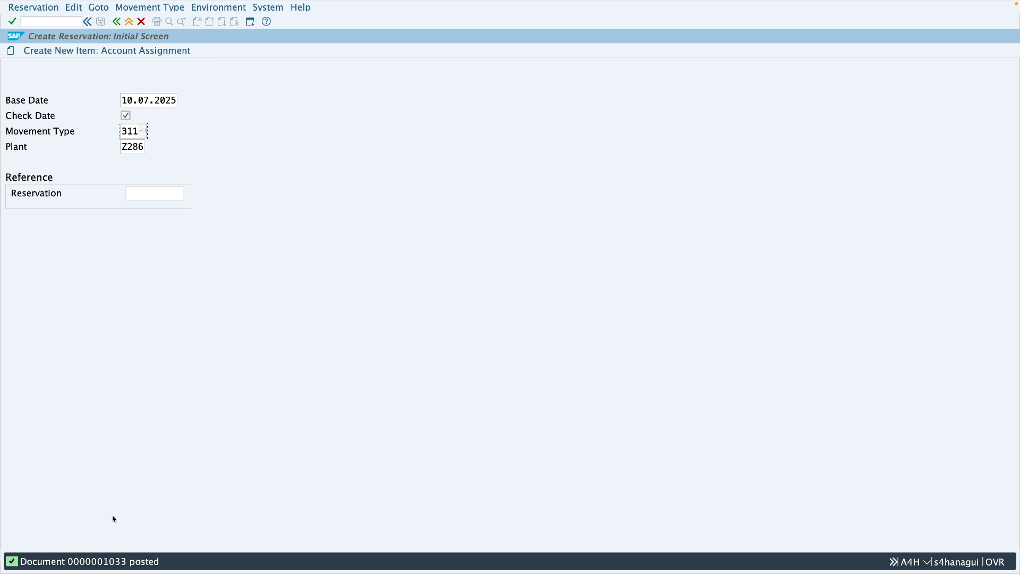
{"action": "double_click", "coordinate": [118, 560]}
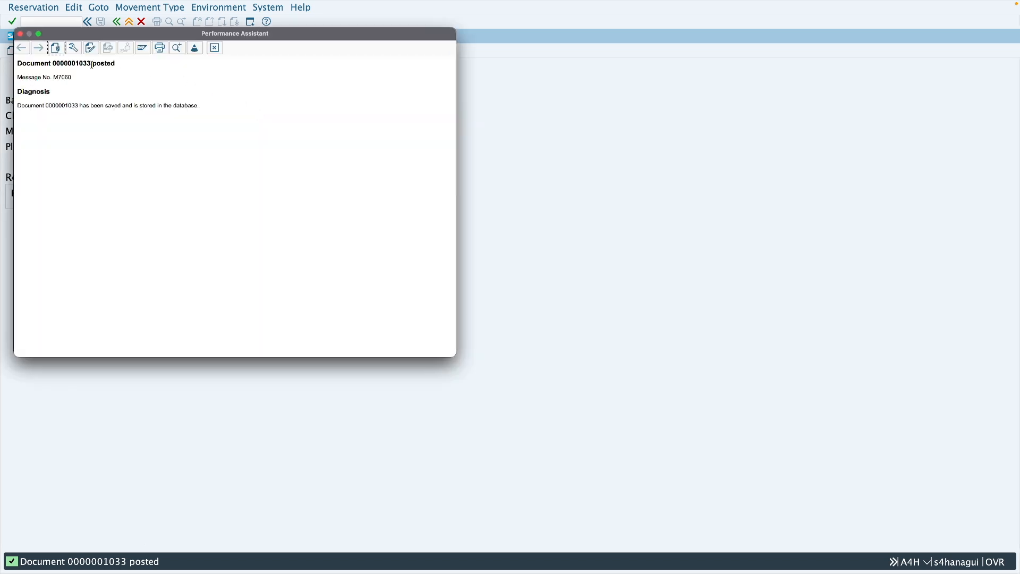
{"action": "double_click", "coordinate": [77, 64]}
{"action": "key", "text": "ctrl+c"}
{"action": "left_click", "coordinate": [215, 49]}
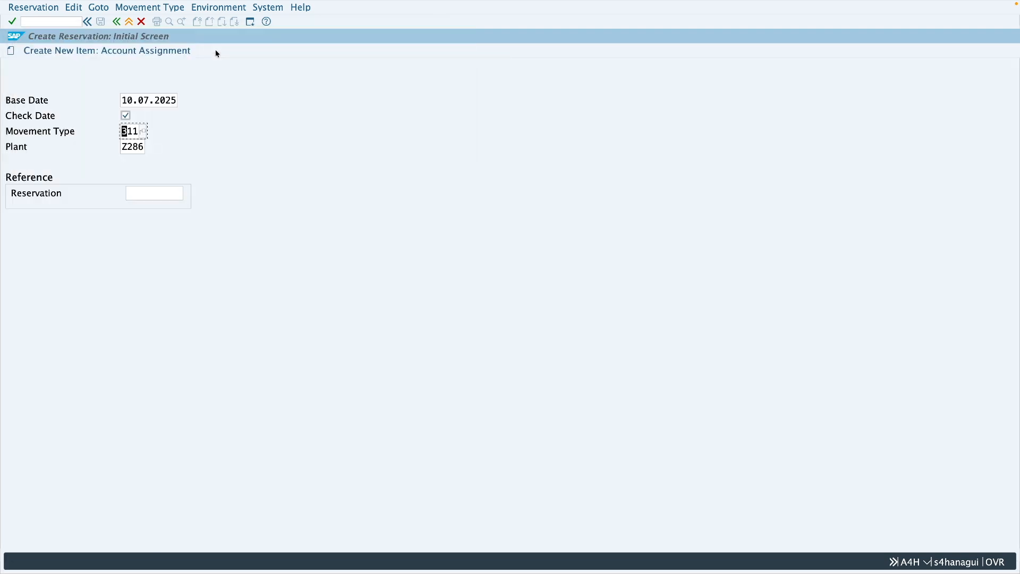
Start transaction migo and set the action to Transfer Posting
{"action": "left_click", "coordinate": [128, 21]}
{"action": "type", "text": "migo"}
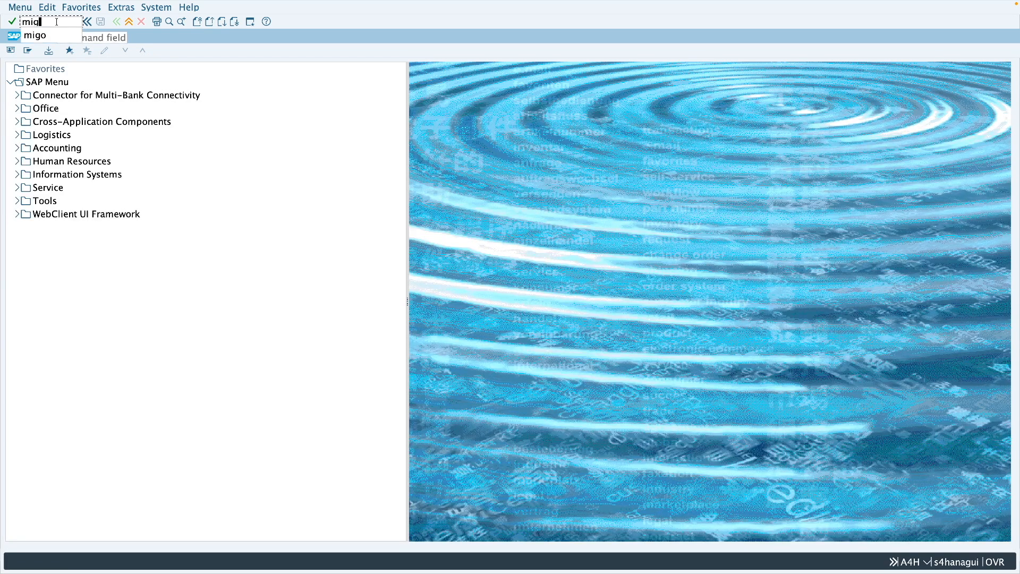
{"action": "key", "text": "Return"}
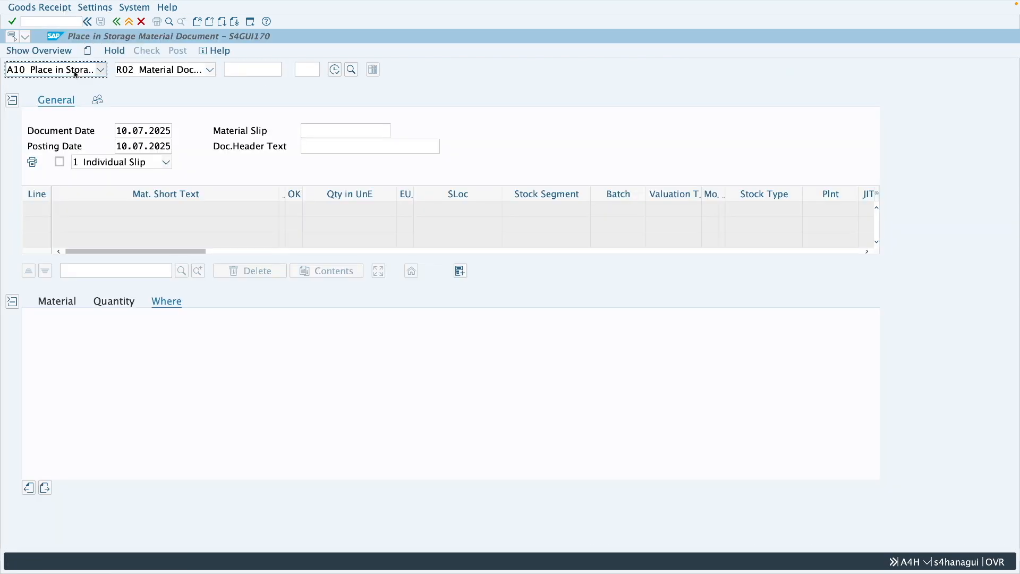
{"action": "left_click", "coordinate": [75, 74]}
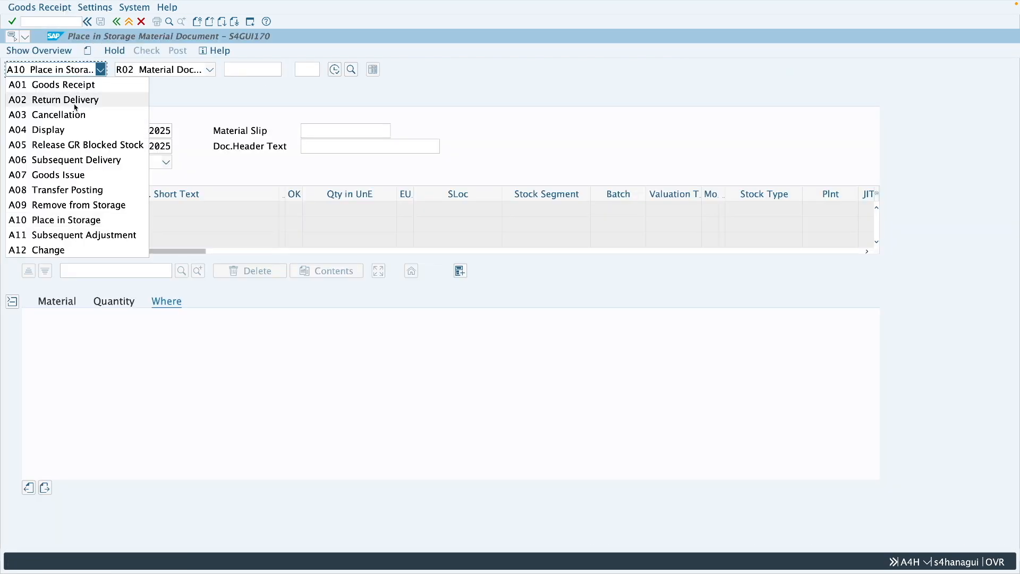
{"action": "left_click", "coordinate": [77, 190]}
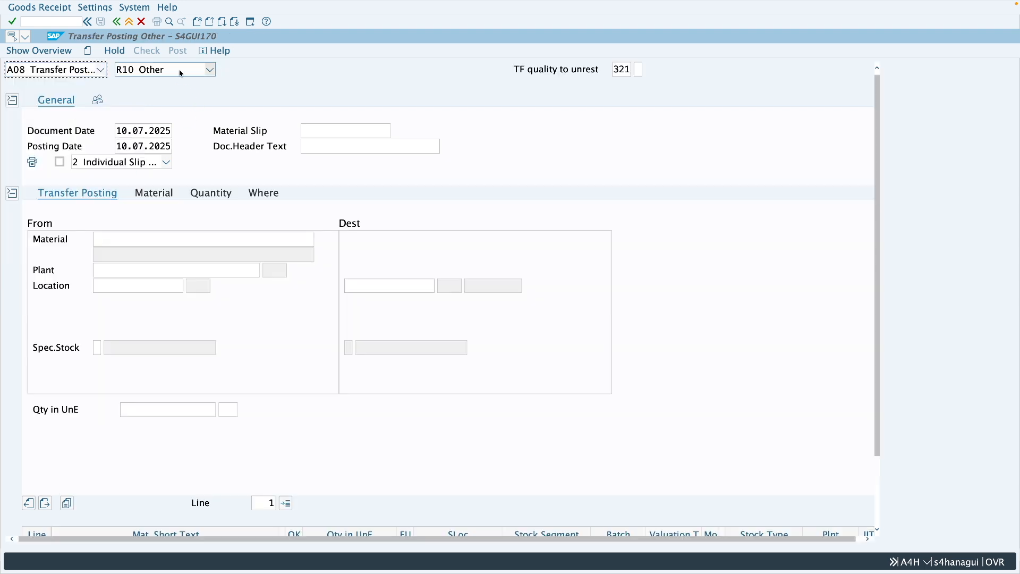
Set the reference document to Reservation and load the reservation just created using the copied number
{"action": "left_click", "coordinate": [181, 69]}
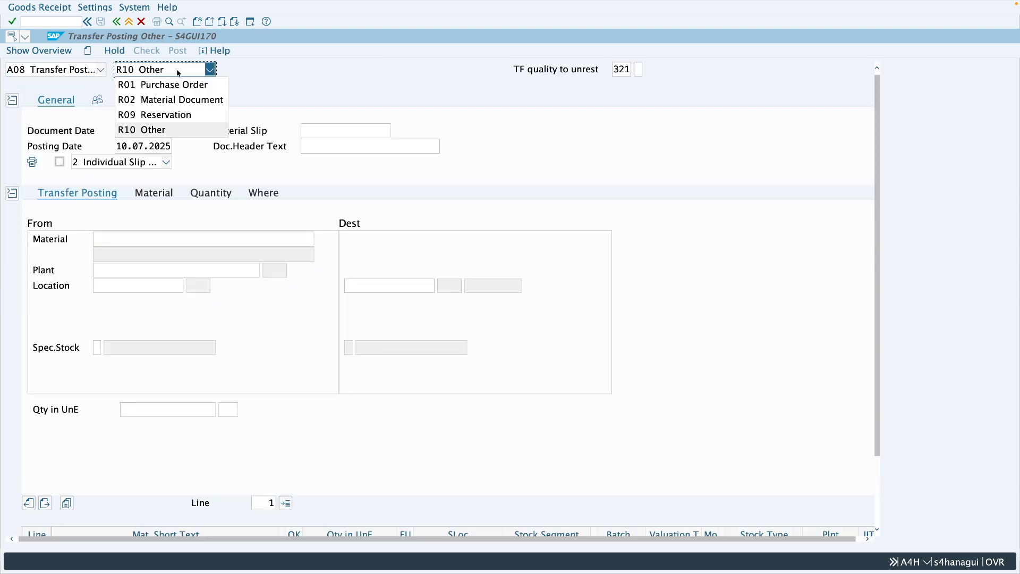
{"action": "left_click", "coordinate": [170, 116]}
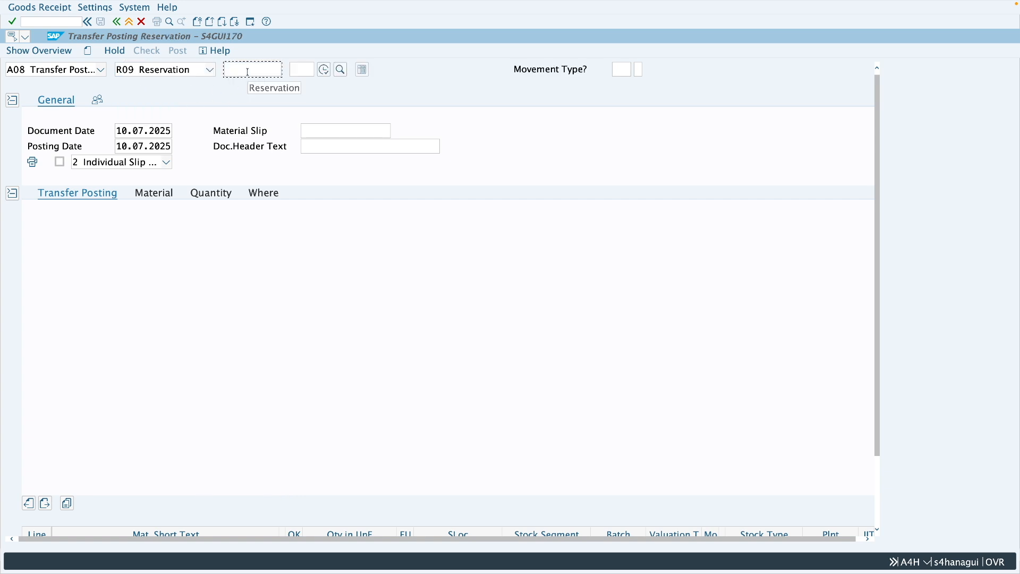
{"action": "key", "text": "ctrl+v"}
{"action": "key", "text": "Return"}
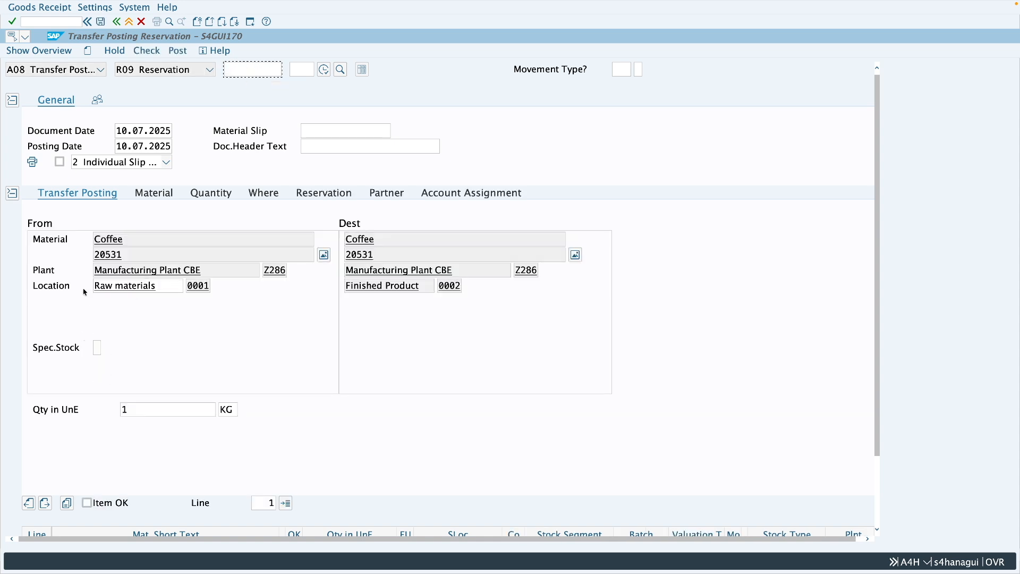
Review the Coffee and Newspaper items' movement type and source and destination locations, and the Newspaper item's reservation data
{"action": "left_click", "coordinate": [11, 194]}
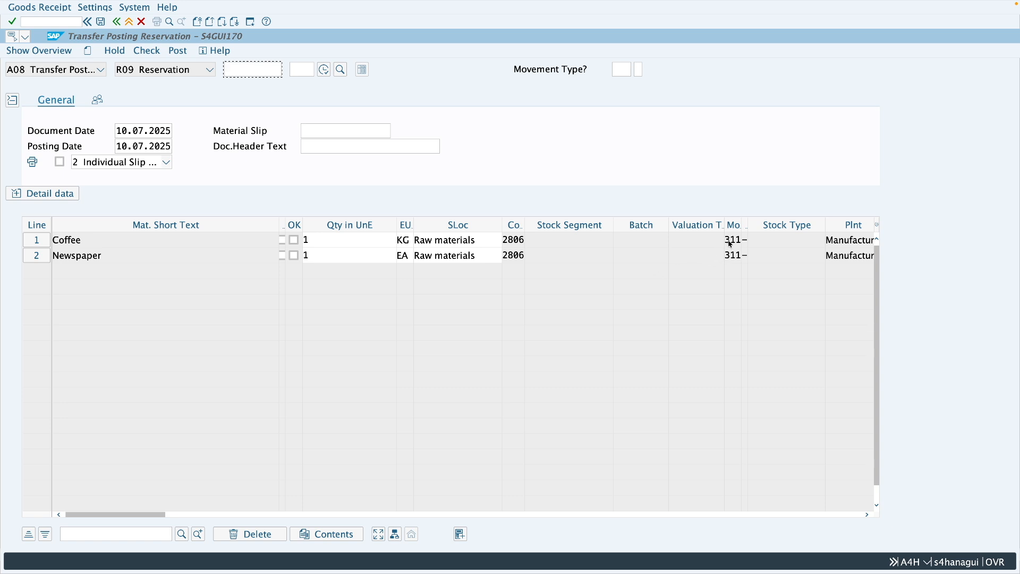
{"action": "left_click", "coordinate": [48, 197]}
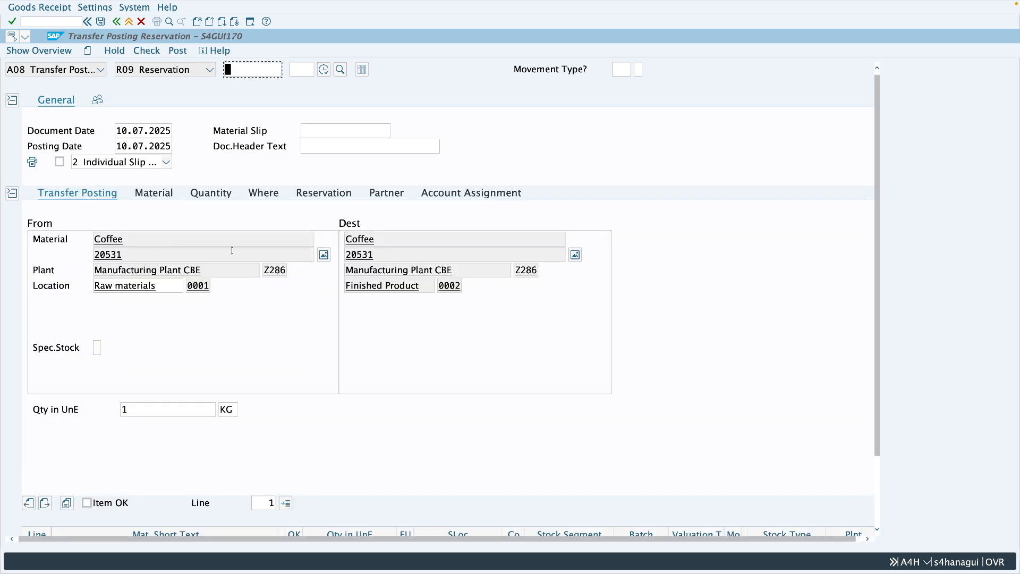
{"action": "double_click", "coordinate": [207, 286]}
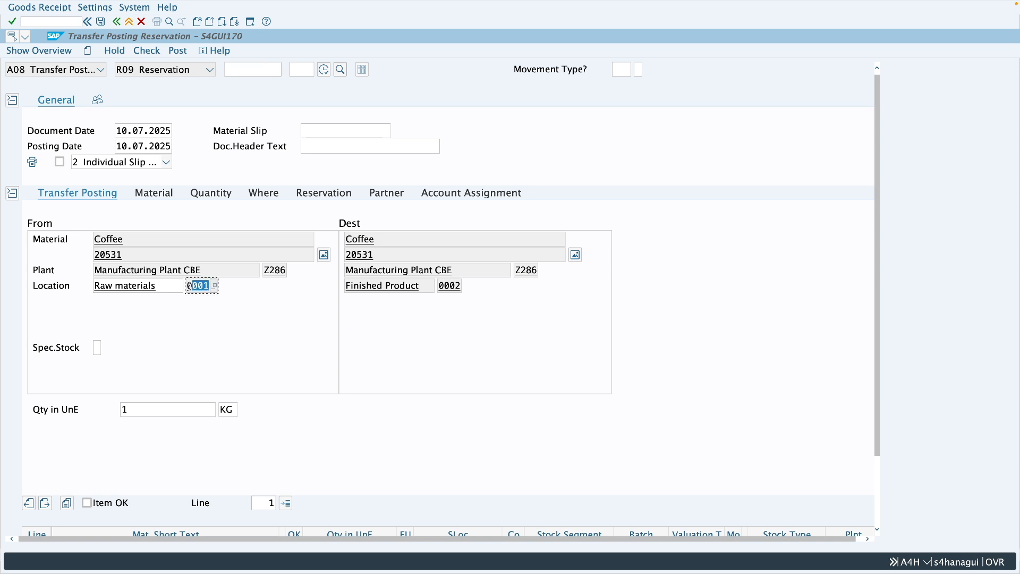
{"action": "double_click", "coordinate": [458, 286]}
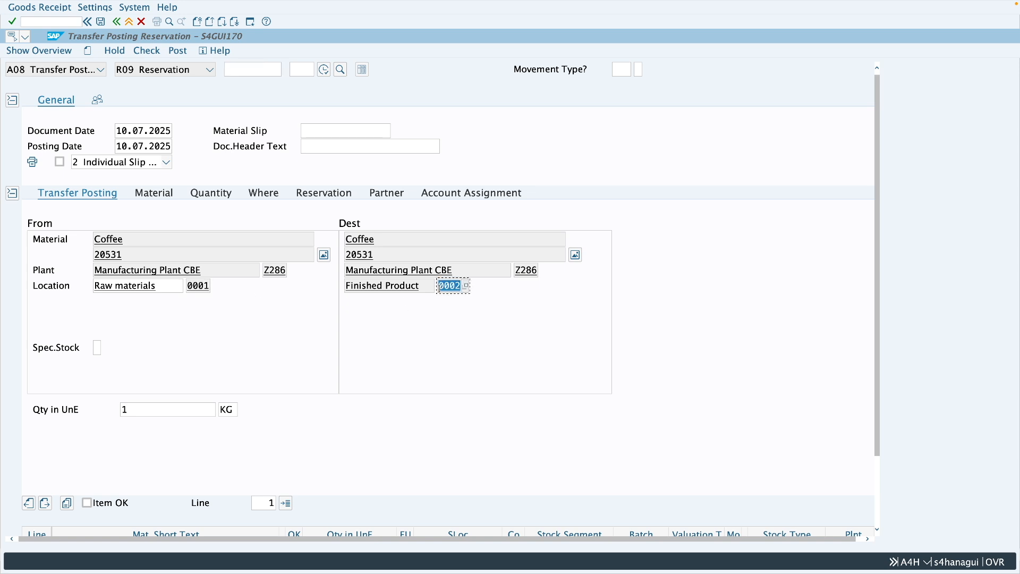
{"action": "left_click", "coordinate": [45, 503]}
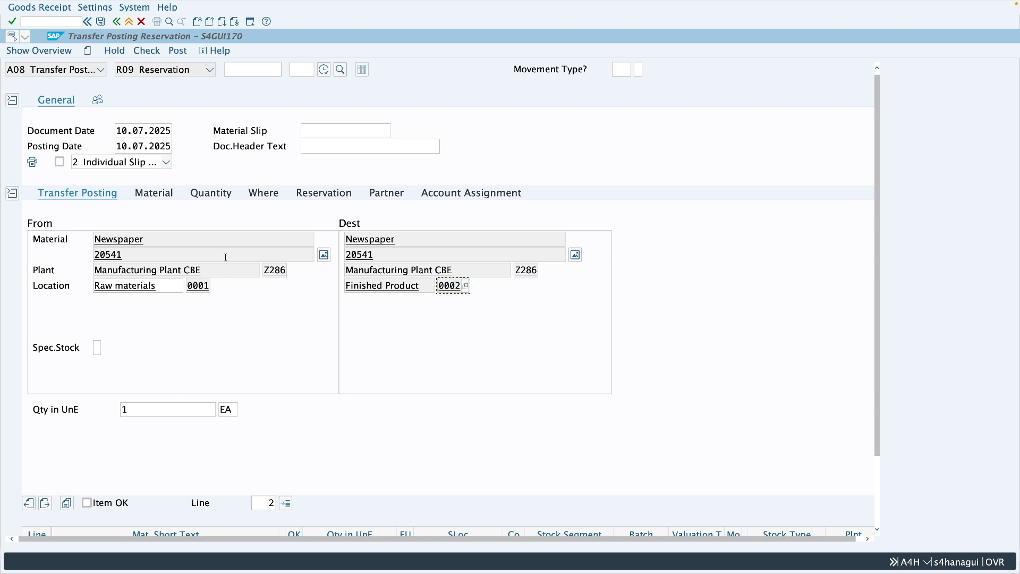
{"action": "double_click", "coordinate": [207, 287]}
{"action": "double_click", "coordinate": [458, 288]}
{"action": "left_click", "coordinate": [325, 195]}
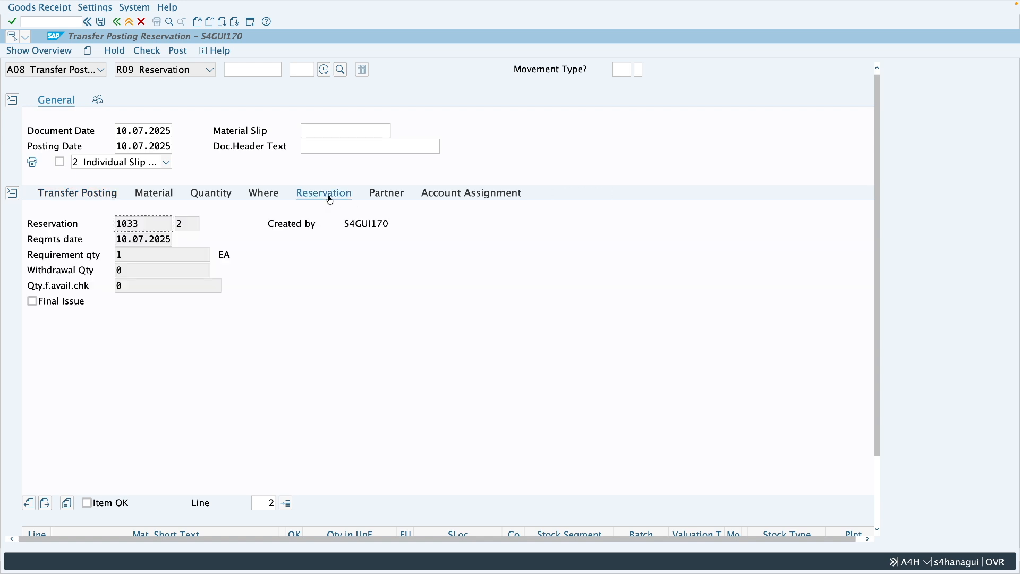
{"action": "left_click_drag", "start_coordinate": [140, 224], "coordinate": [116, 224]}
{"action": "left_click", "coordinate": [148, 225]}
Mark the reservation items as Item OK, check the document and post the transfer
{"action": "left_click", "coordinate": [28, 502]}
{"action": "left_click", "coordinate": [151, 56]}
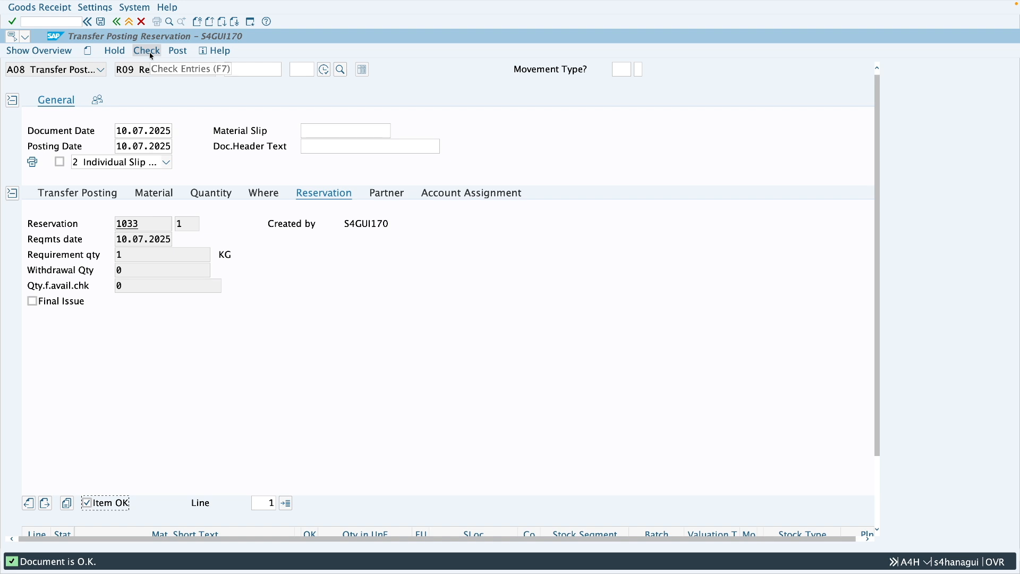
{"action": "left_click", "coordinate": [177, 51]}
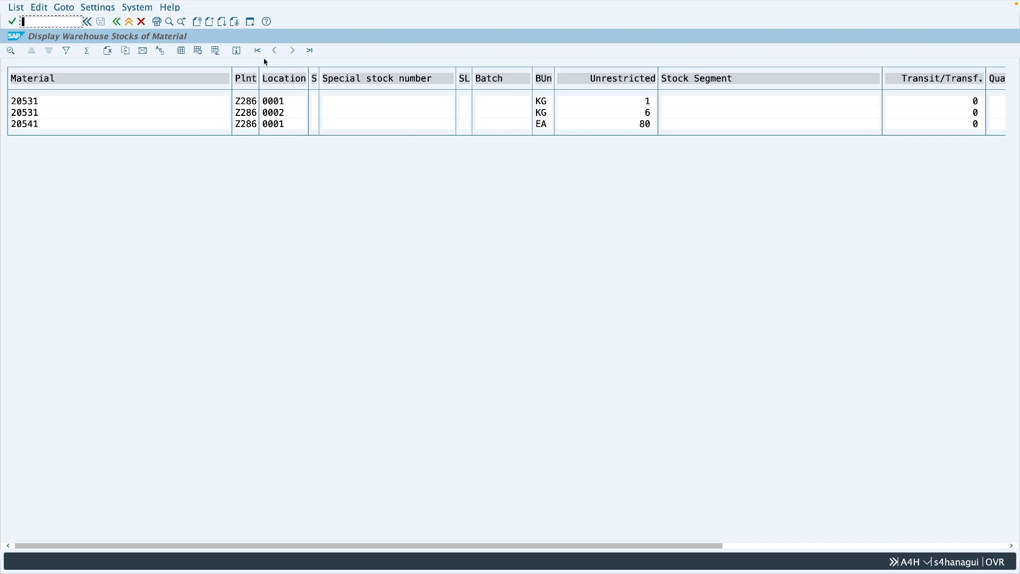
Open a new session and rerun mb52 for materials 20541 and 20531 in plant Z286 to check stock after the transfer
{"action": "left_click", "coordinate": [250, 24]}
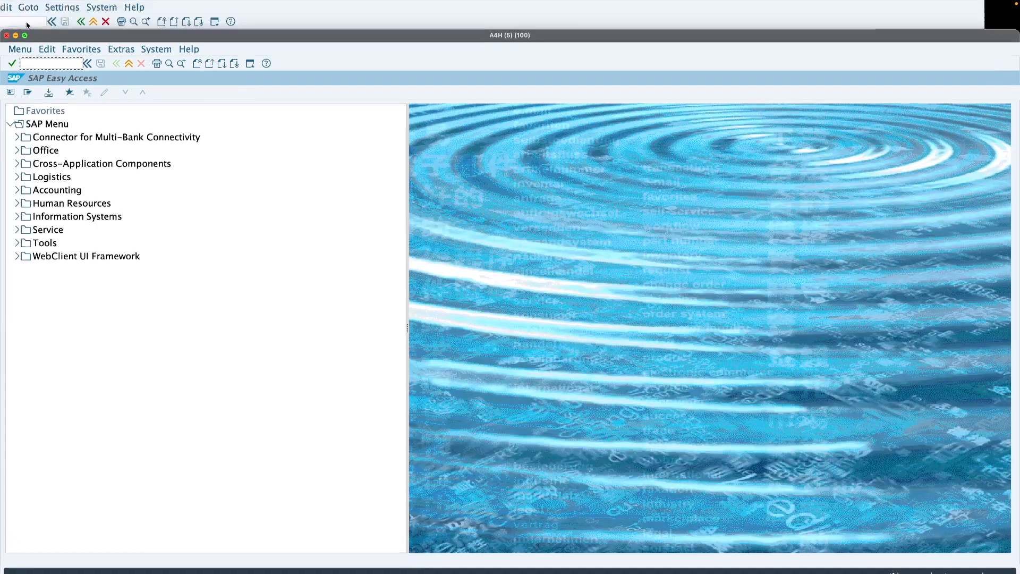
{"action": "type", "text": "mb52"}
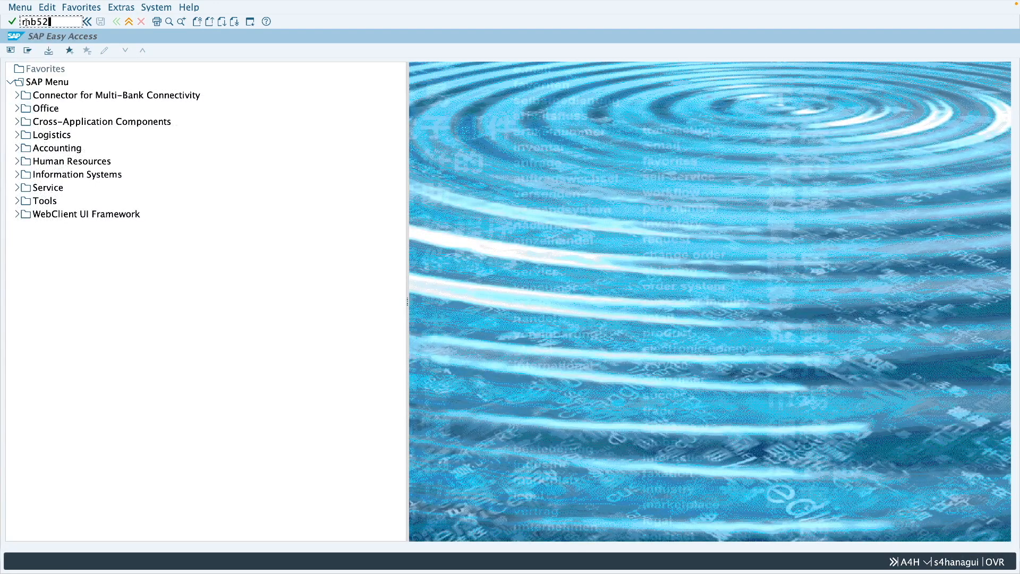
{"action": "key", "text": "Return"}
{"action": "left_click", "coordinate": [441, 85]}
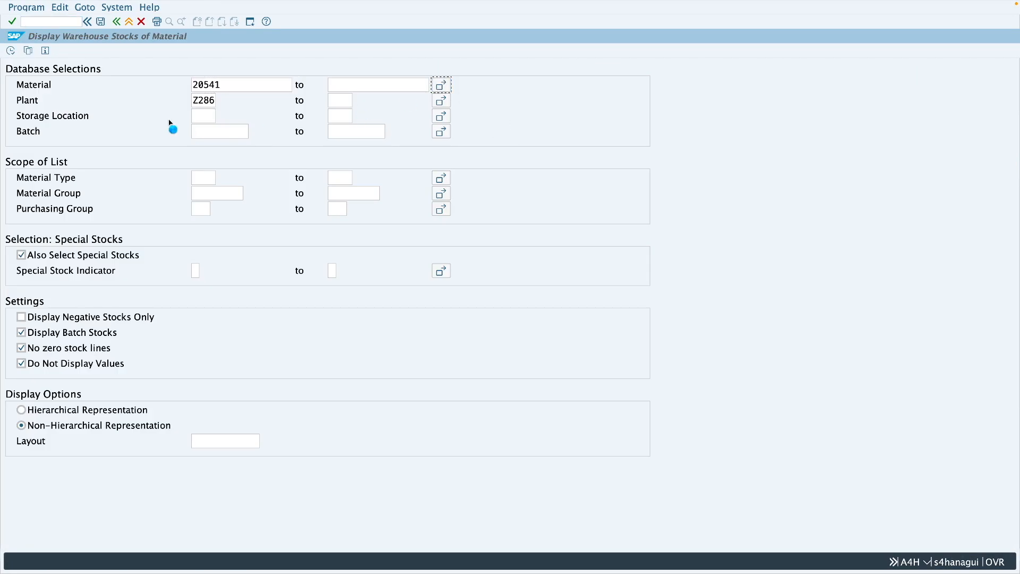
{"action": "type", "text": "20531"}
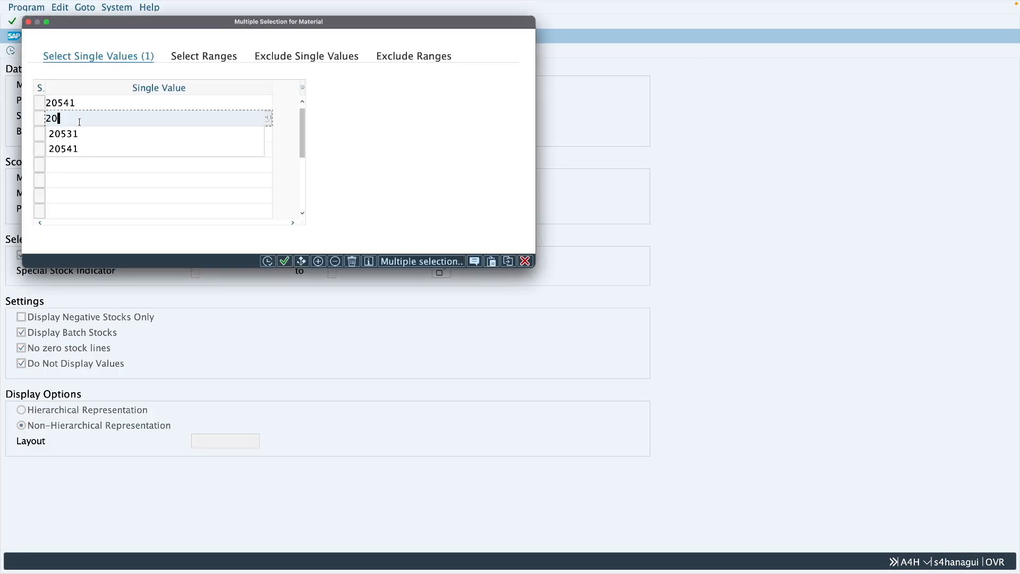
{"action": "left_click", "coordinate": [268, 261]}
{"action": "left_click", "coordinate": [10, 50]}
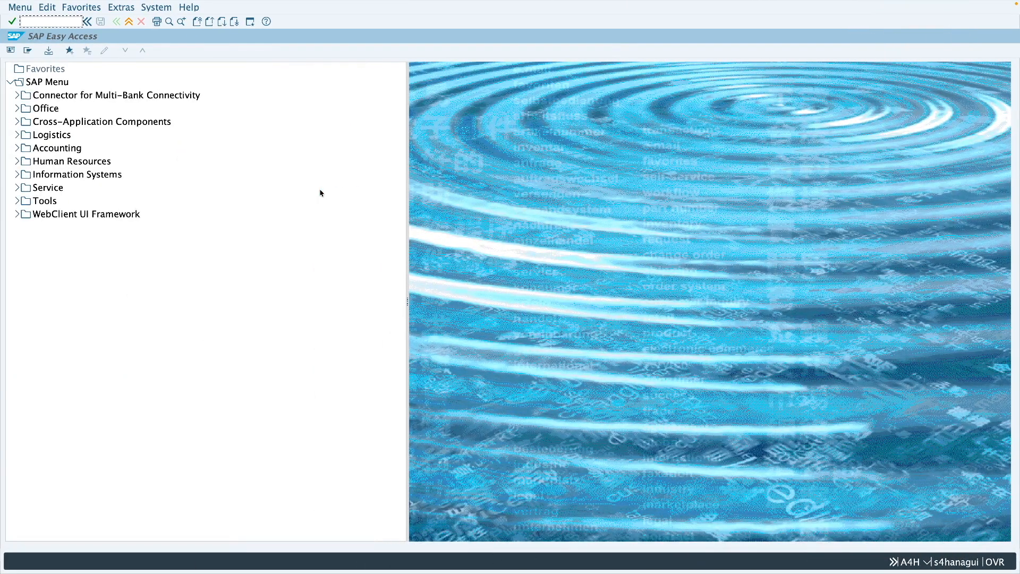
Try to create a reservation in mb21 with movement type 313 for plant Z286 and read the message's detailed explanation
{"action": "type", "text": "mb21"}
{"action": "key", "text": "Return"}
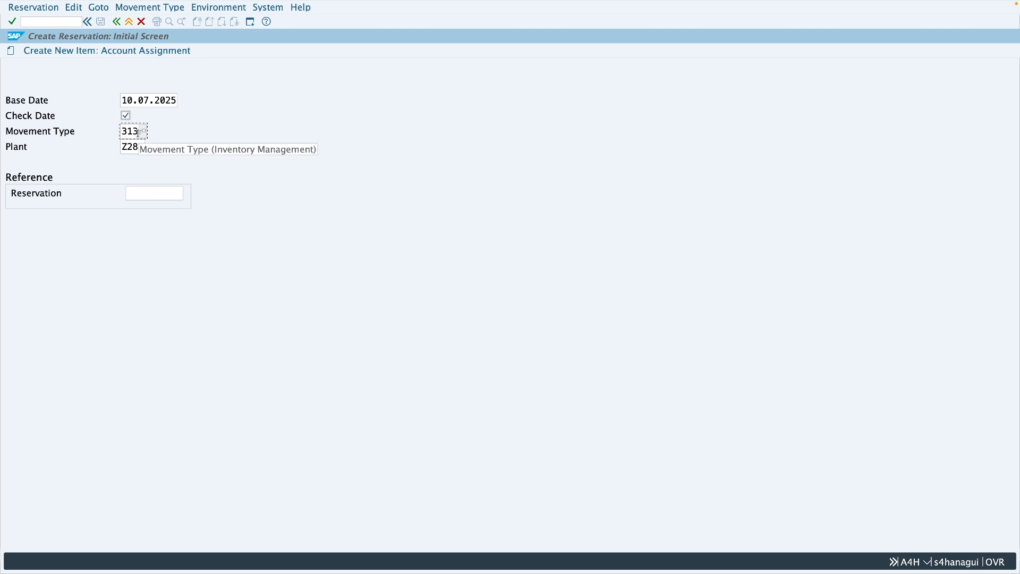
{"action": "key", "text": "Return"}
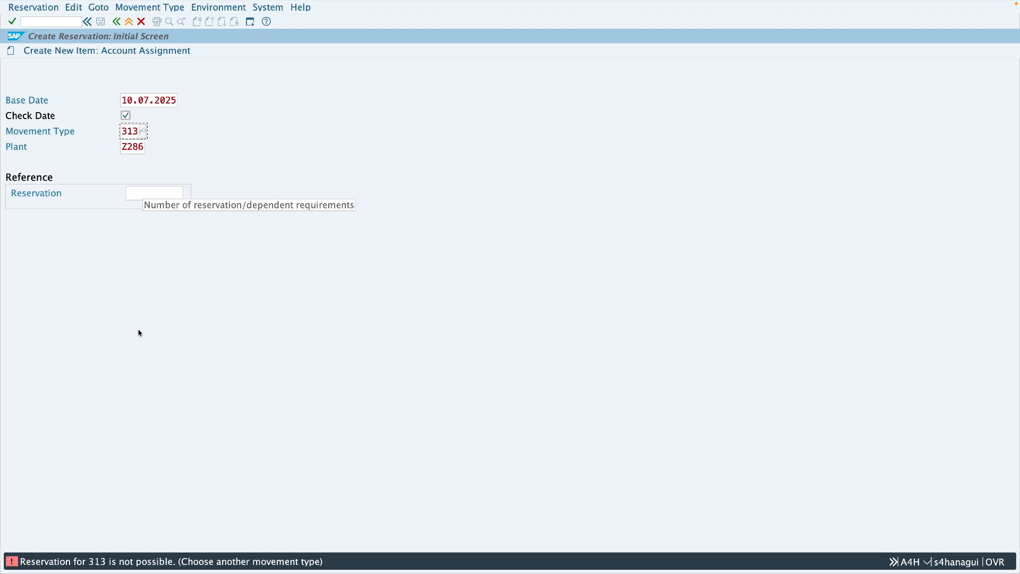
{"action": "left_click", "coordinate": [141, 560]}
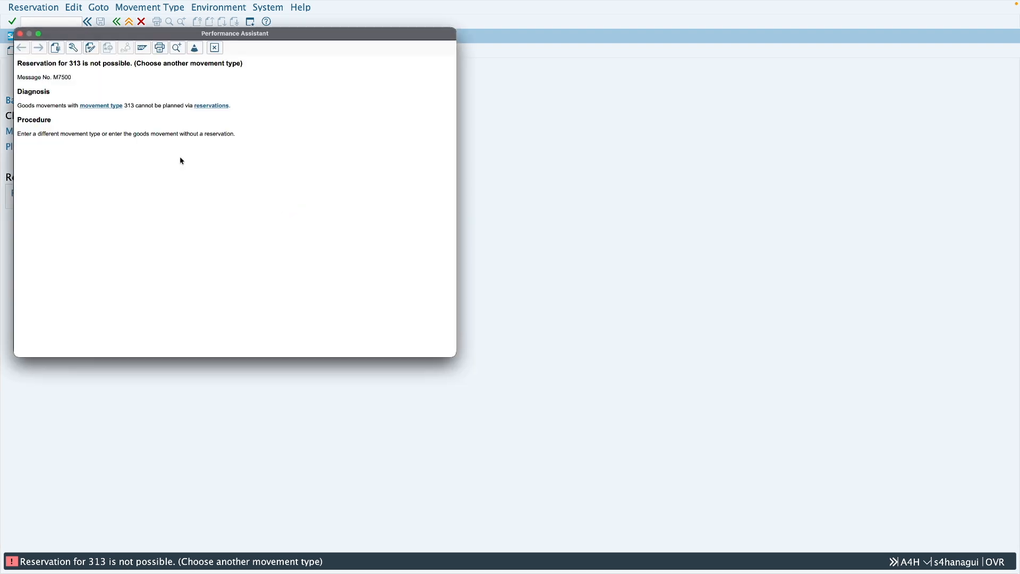
{"action": "key", "text": "Escape"}
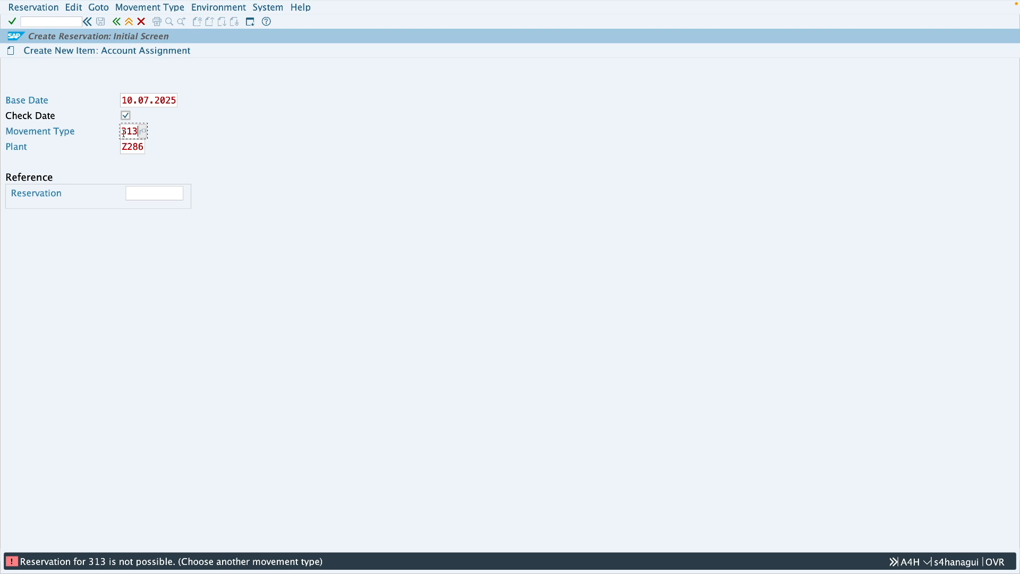
Try movement types 323, 325 and 321 for the reservation in place of 313
{"action": "left_click_drag", "start_coordinate": [126, 131], "coordinate": [136, 131]}
{"action": "type", "text": "23"}
{"action": "key", "text": "Return"}
{"action": "left_click_drag", "start_coordinate": [137, 131], "coordinate": [133, 131]}
{"action": "type", "text": "5"}
{"action": "key", "text": "Return"}
{"action": "key", "text": "BackSpace"}
{"action": "type", "text": "1"}
{"action": "key", "text": "Return"}
Examine the list of movement types available for reservations, focusing on the transfer postings such as 301 and 311
{"action": "left_click", "coordinate": [144, 133]}
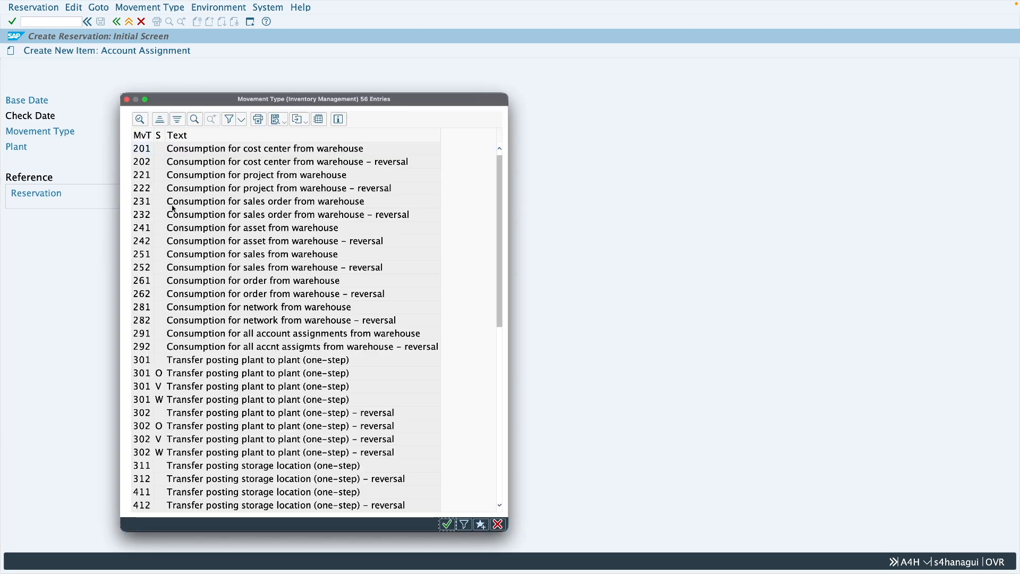
{"action": "scroll", "coordinate": [215, 280], "scroll_direction": "down", "scroll_amount": 2}
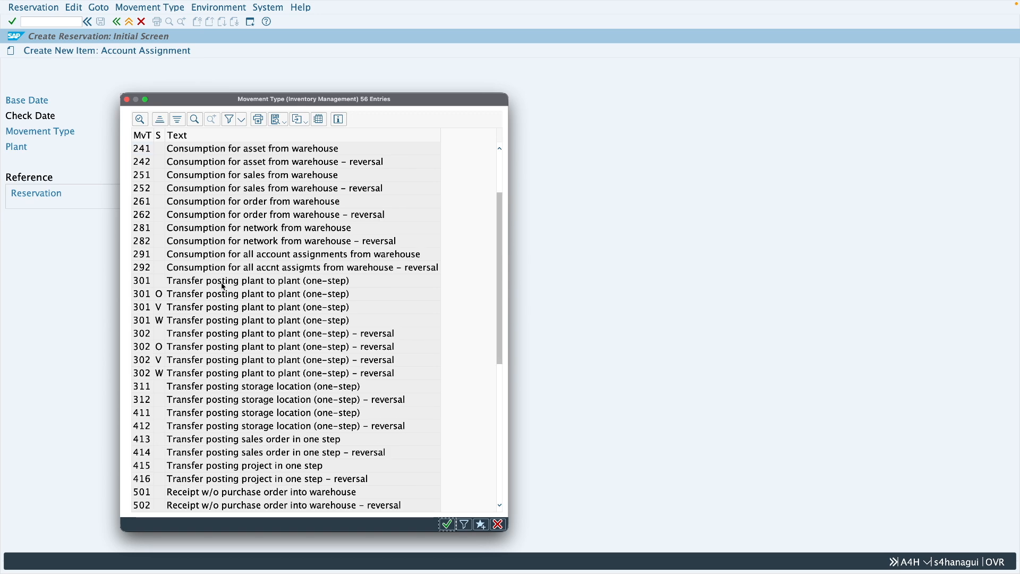
{"action": "left_click", "coordinate": [223, 281]}
{"action": "scroll", "coordinate": [223, 293], "scroll_direction": "down", "scroll_amount": 2}
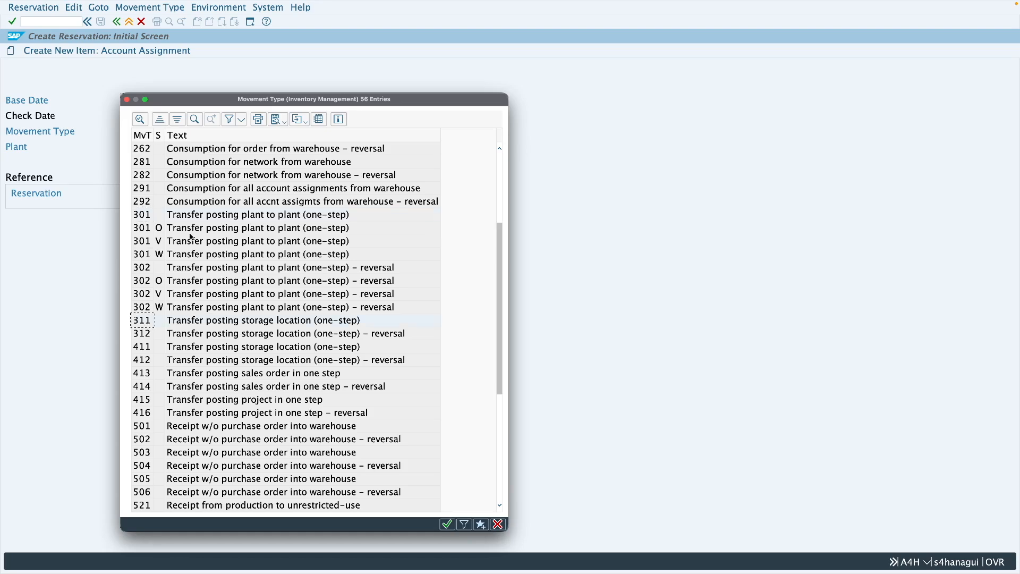
{"action": "double_click", "coordinate": [144, 321]}
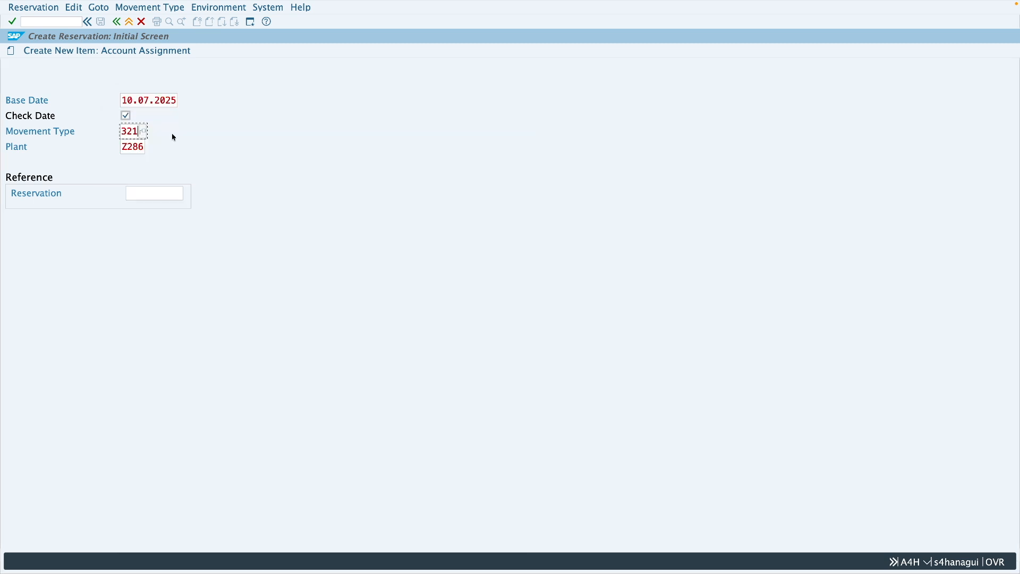